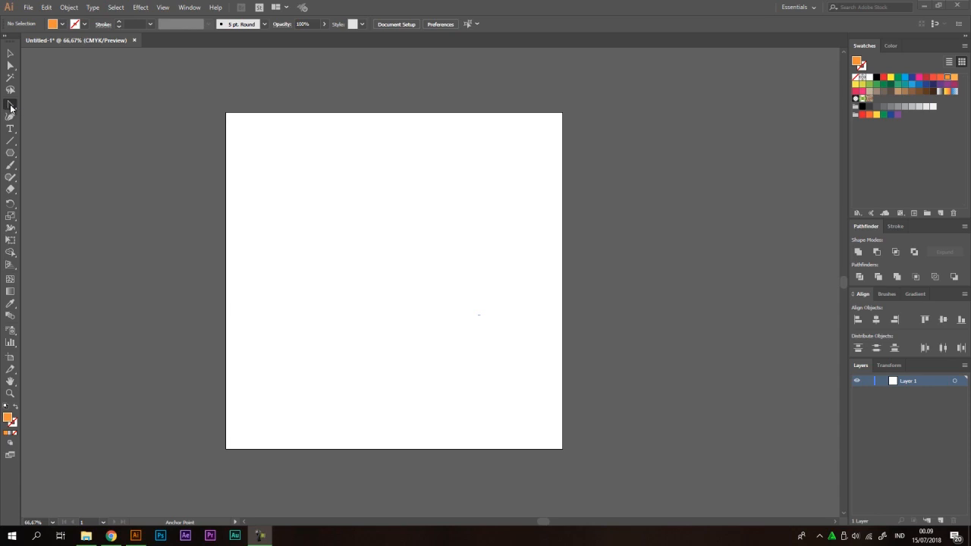
left_click(10, 107)
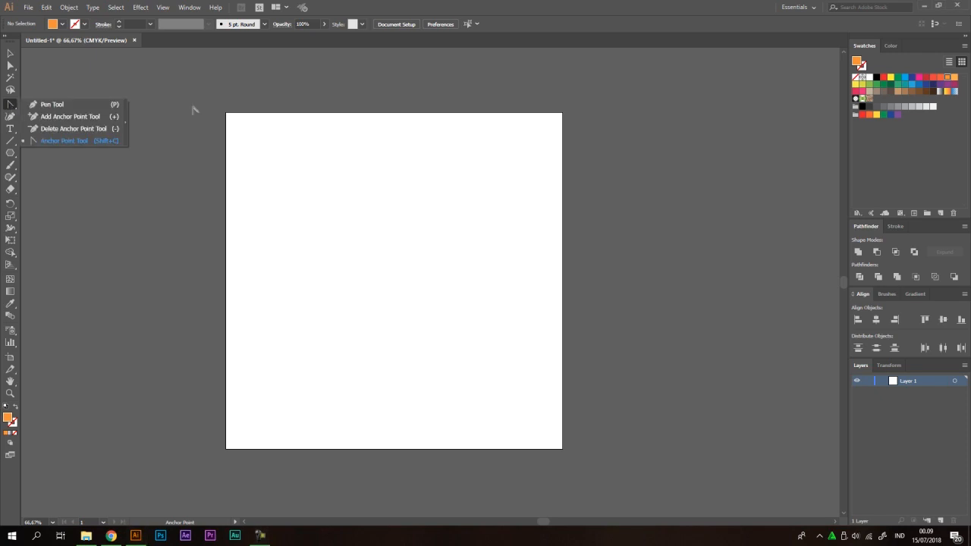
left_click(82, 106)
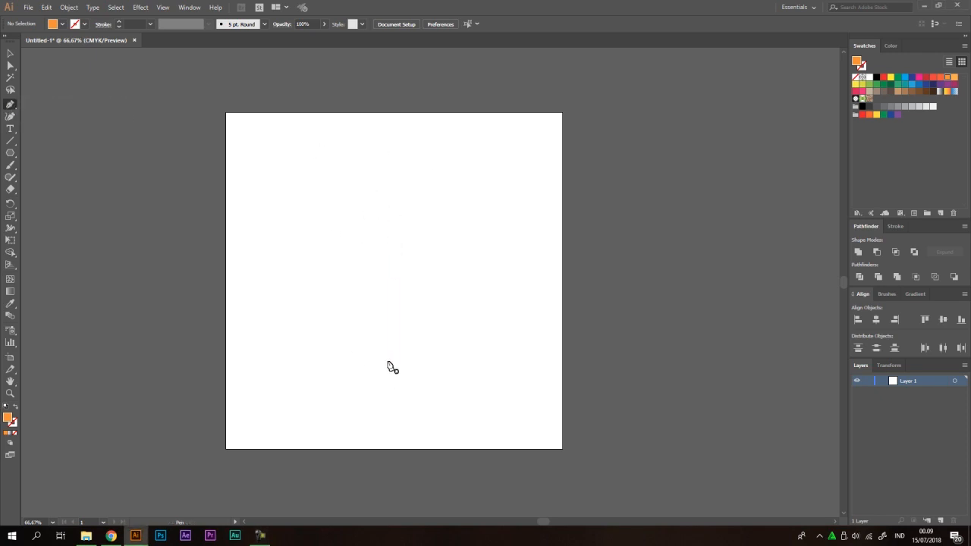
left_click(11, 107)
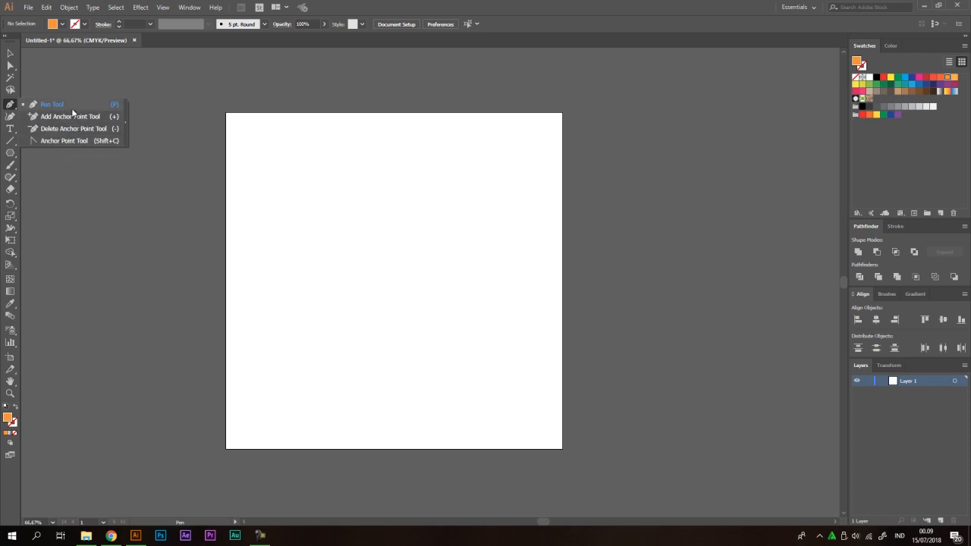
key("shift+c")
Draw an orange triangle about 263 px wide and 230 px high with the Pen tool in the artboard's upper half
scroll(367, 216, "up", 1)
left_click_drag(412, 208, 383, 172)
scroll(341, 218, "down", 1)
scroll(433, 191, "up", 1)
key("p")
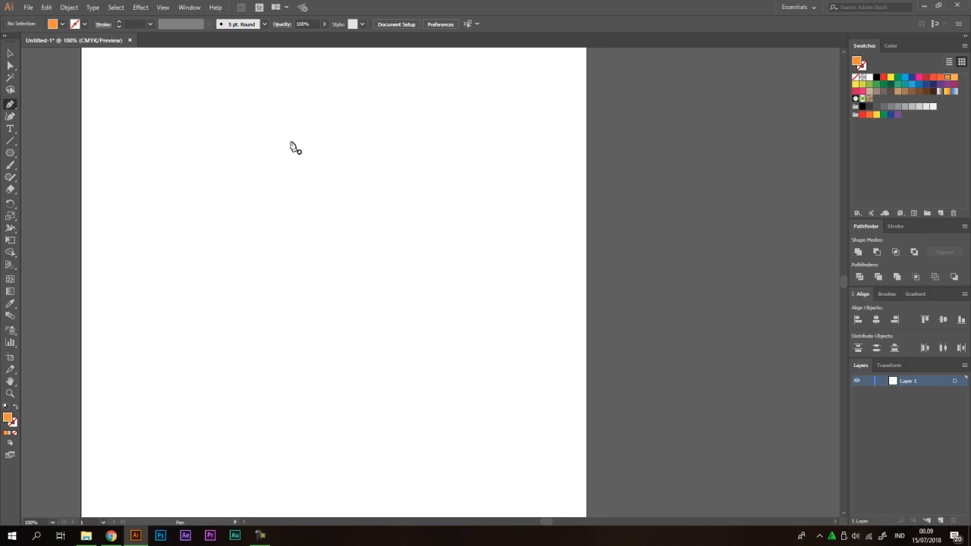
left_click(314, 144)
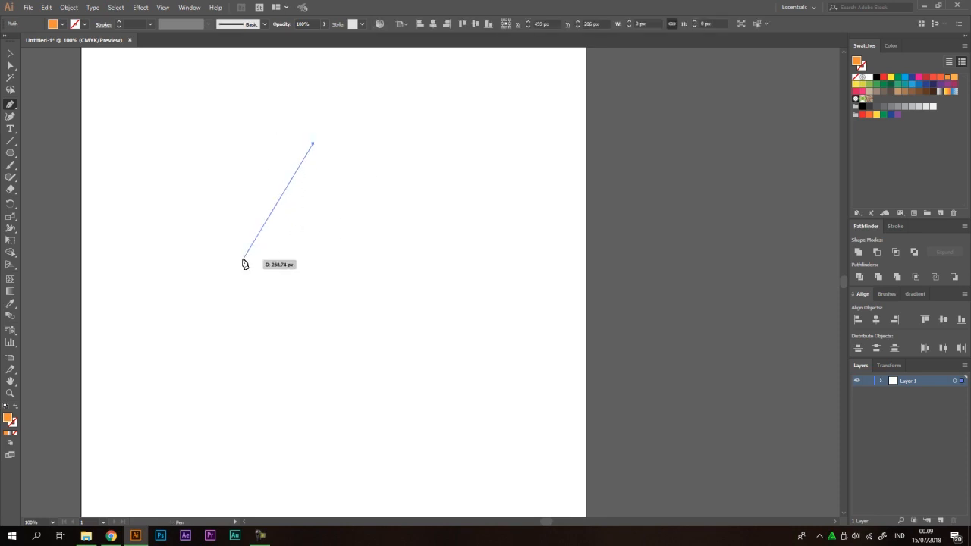
left_click(243, 260)
left_click(376, 261)
left_click(313, 143)
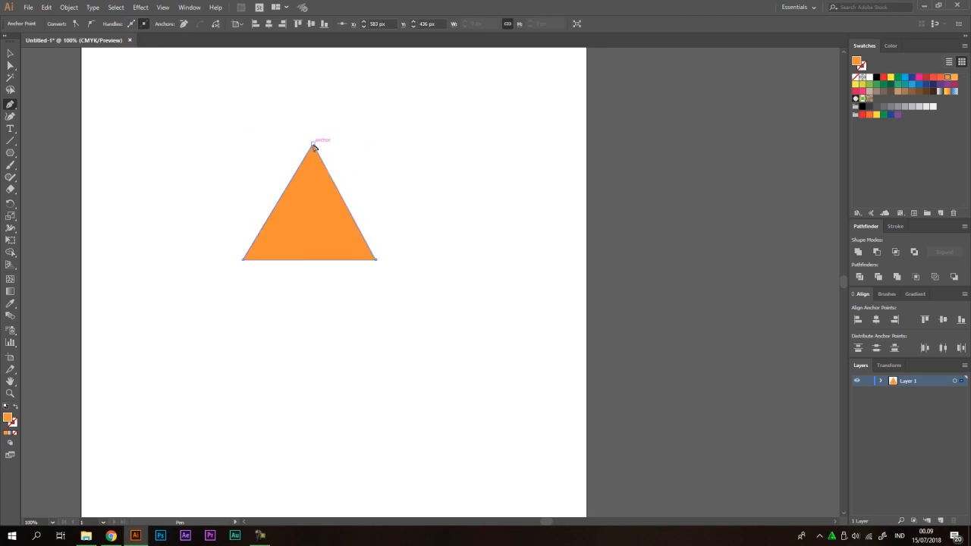
scroll(411, 254, "down", 1)
scroll(390, 210, "up", 1)
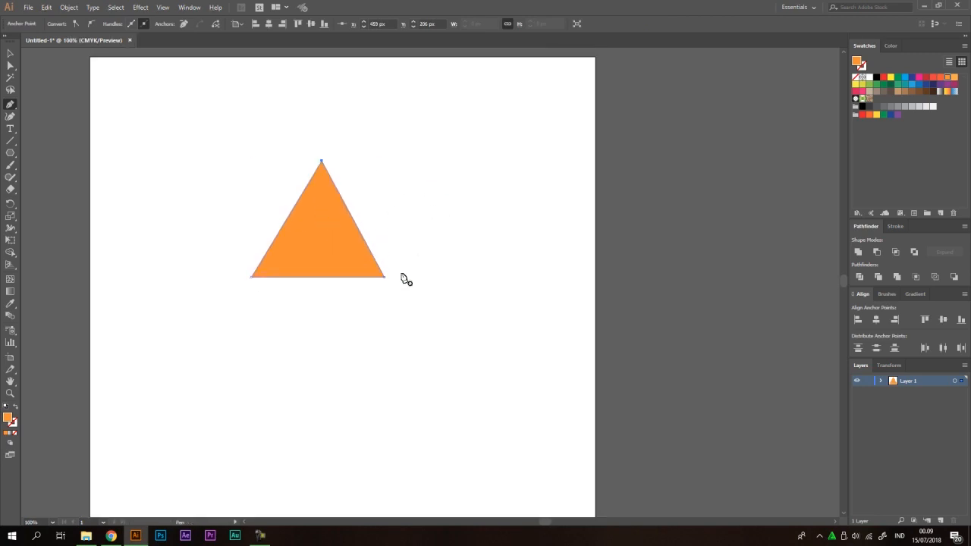
Examine the triangle's three corner anchor points one by one with the Direct Selection tool
scroll(358, 196, "up", 1)
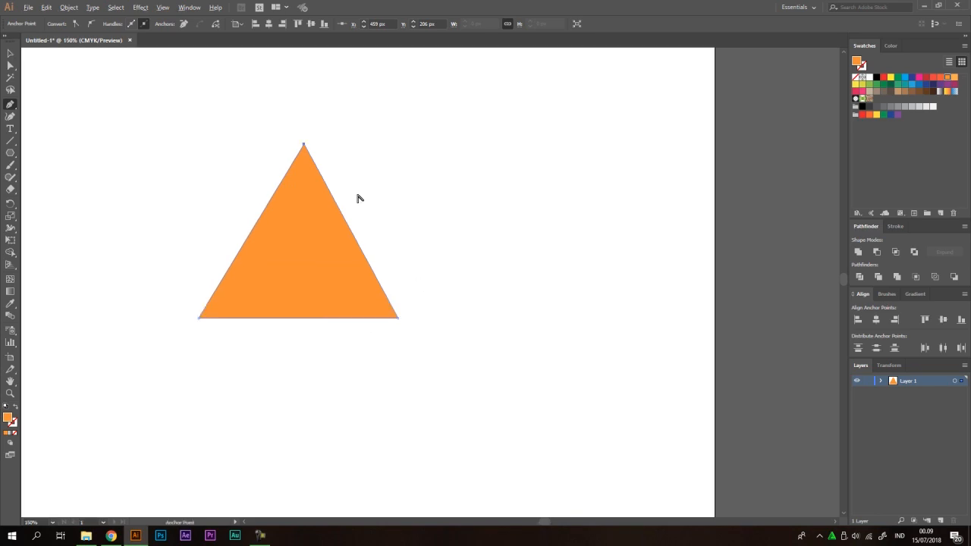
left_click(14, 65)
left_click(332, 146)
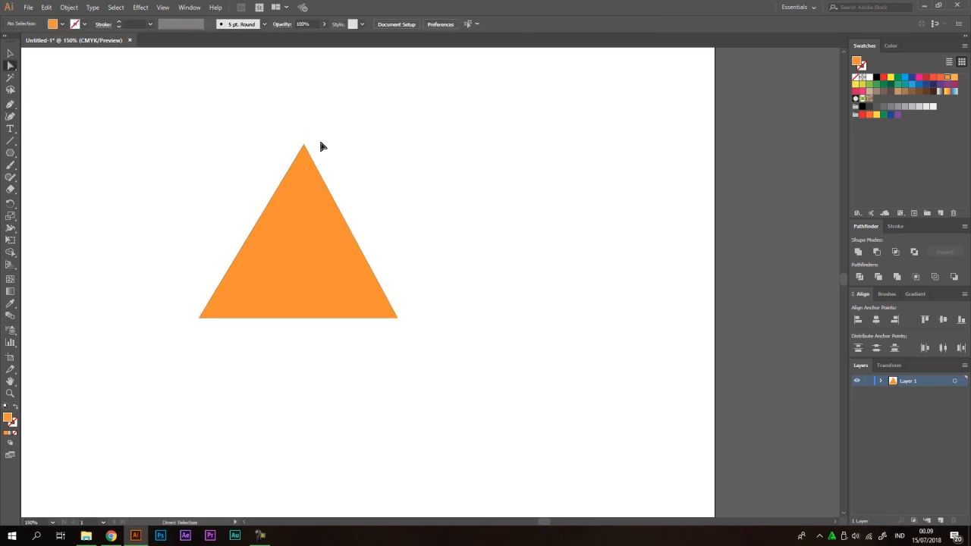
left_click(305, 144)
left_click(199, 317)
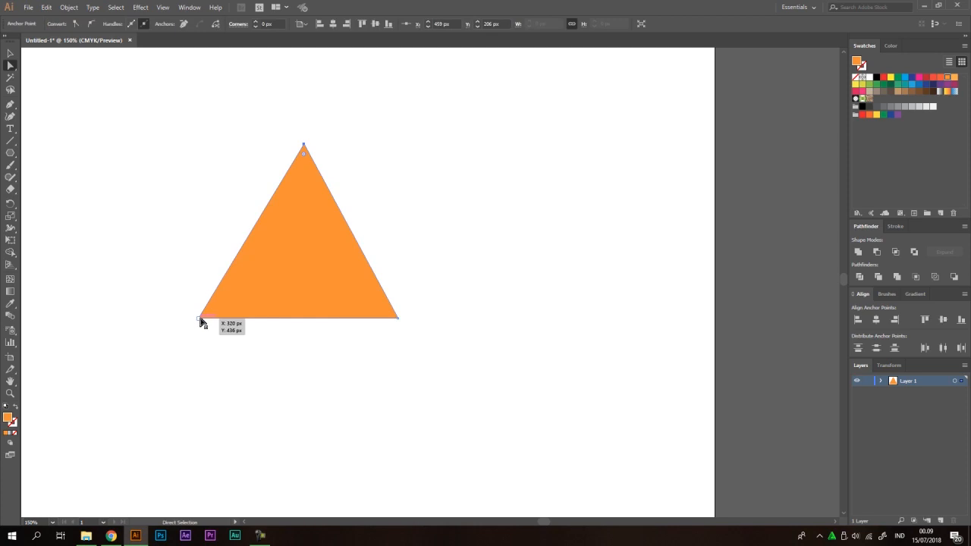
left_click(399, 318)
Draw a second triangle about 250 px wide and 230 px high with the Pen tool to the right of the first
left_click_drag(10, 104, 47, 108)
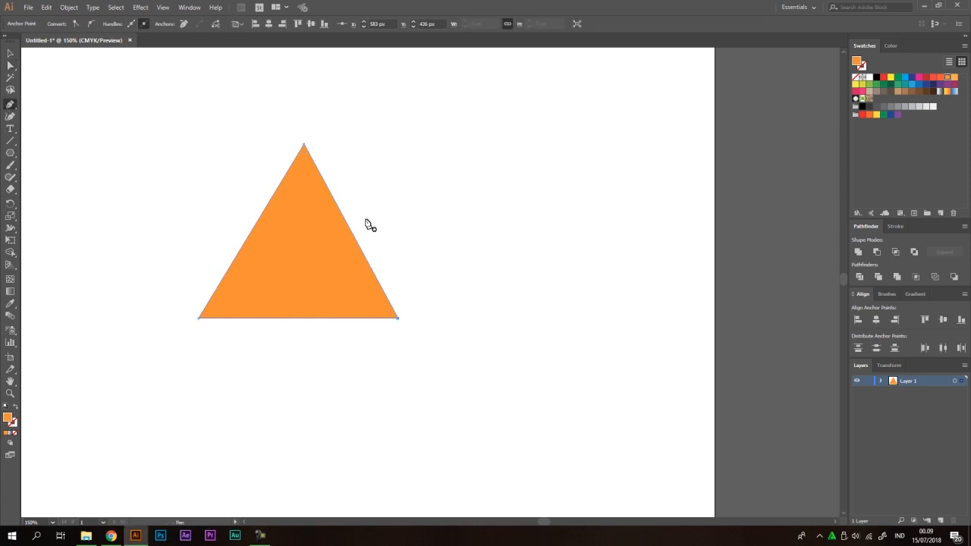
scroll(318, 220, "down", 1)
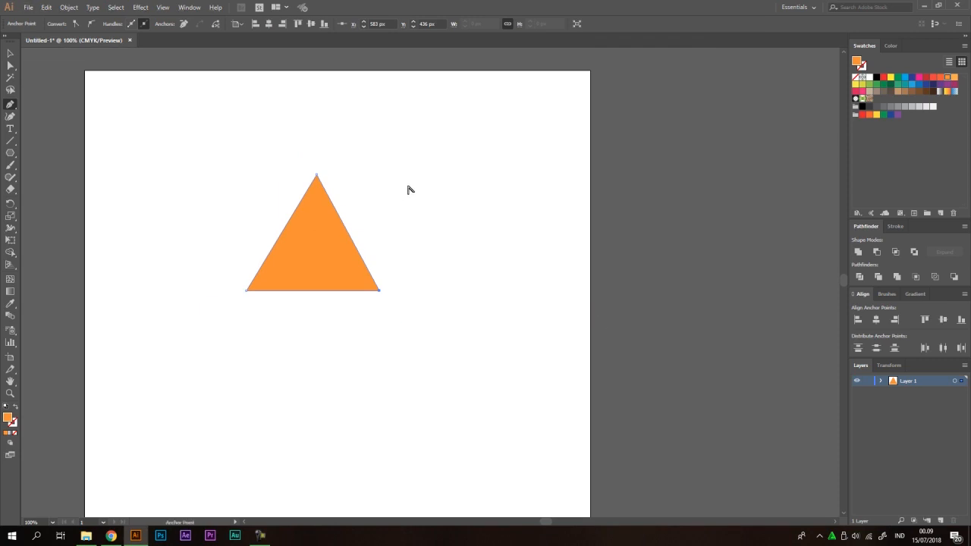
scroll(407, 193, "up", 1)
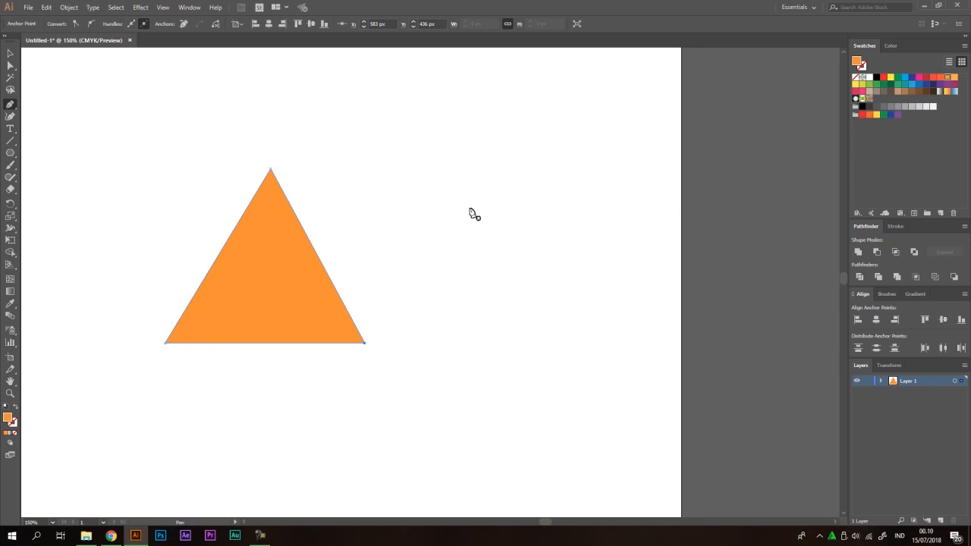
left_click(481, 169)
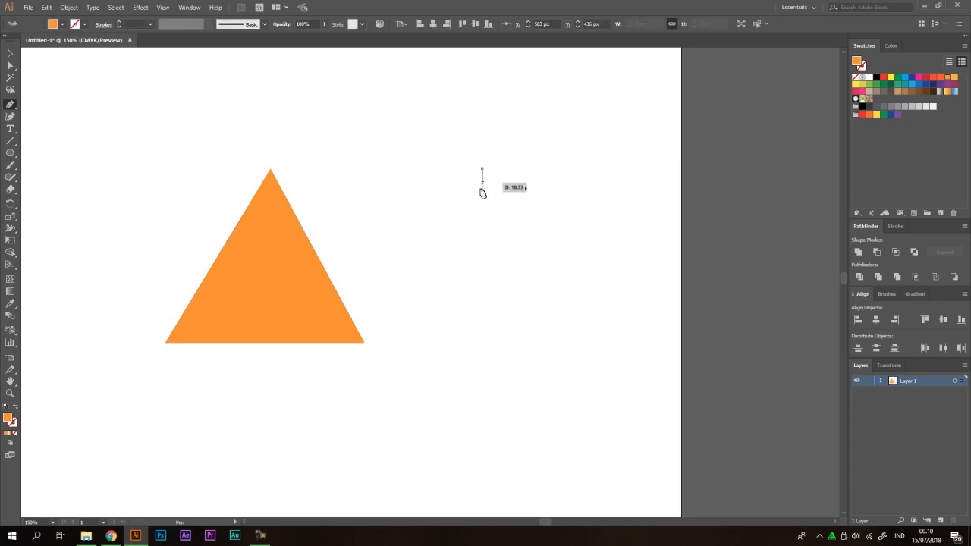
left_click(401, 342)
left_click(589, 341)
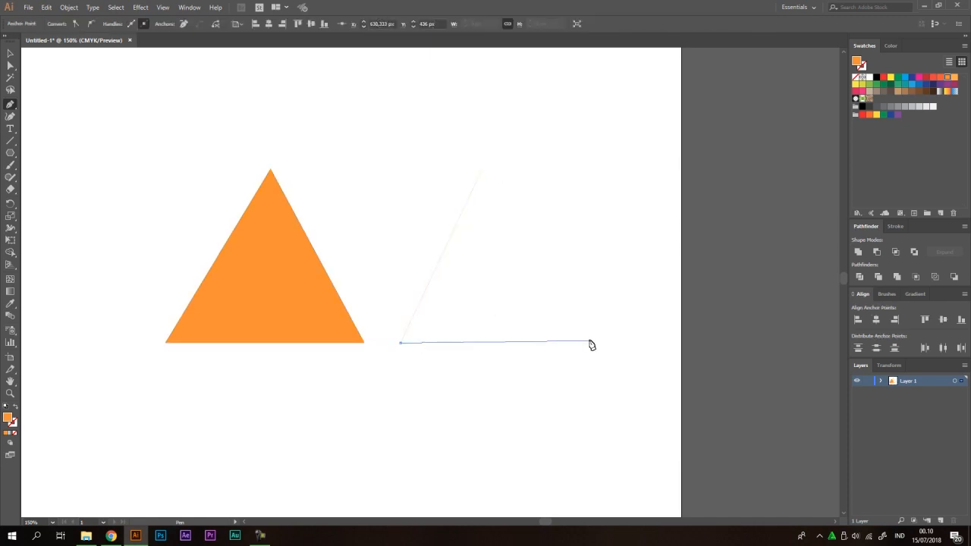
left_click(482, 170)
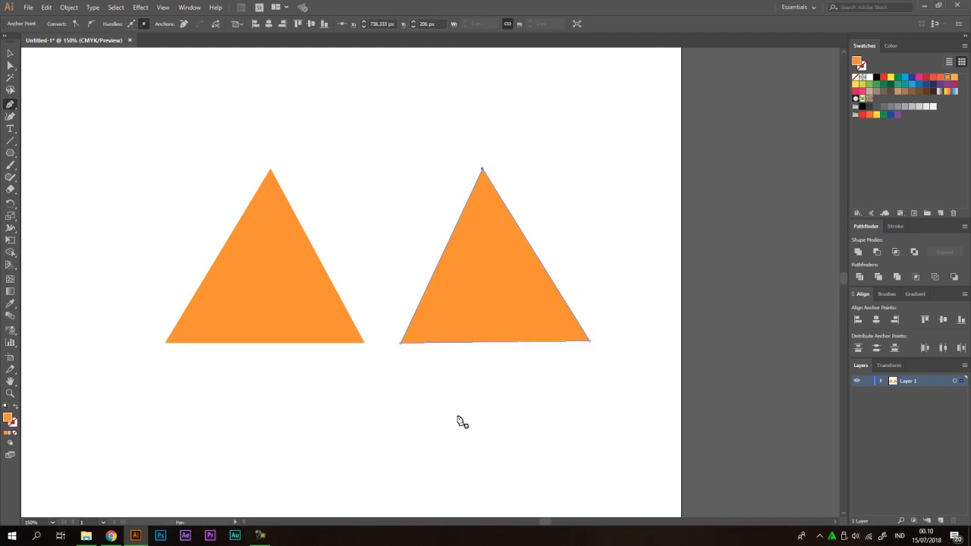
Curve the second triangle's lower-right corner with the Anchor Point tool and convert it back to a sharp corner
left_click(9, 107)
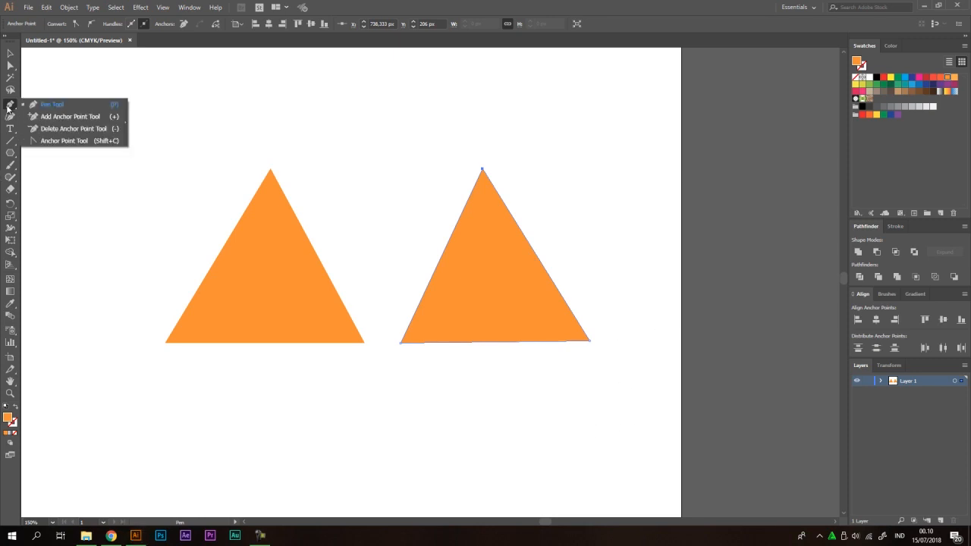
left_click(67, 141)
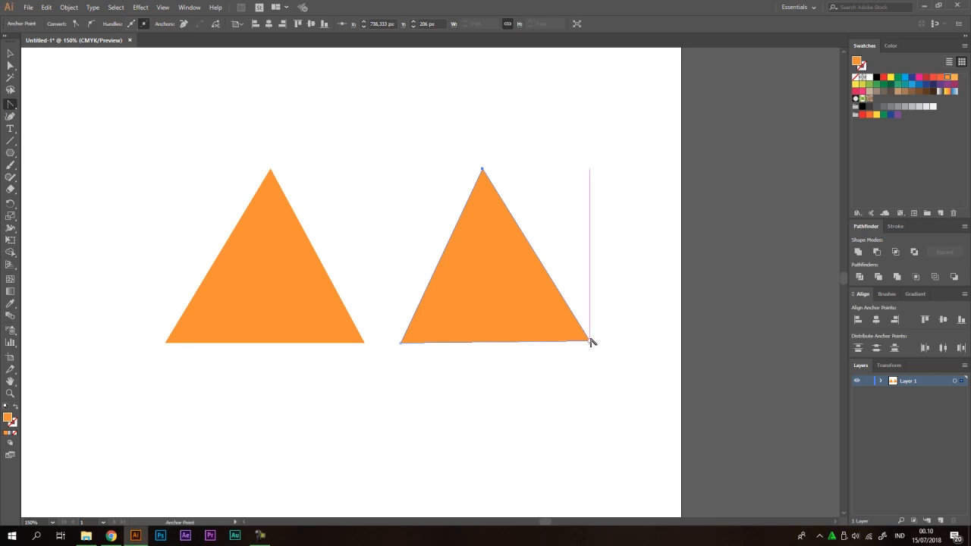
left_click_drag(591, 342, 617, 294)
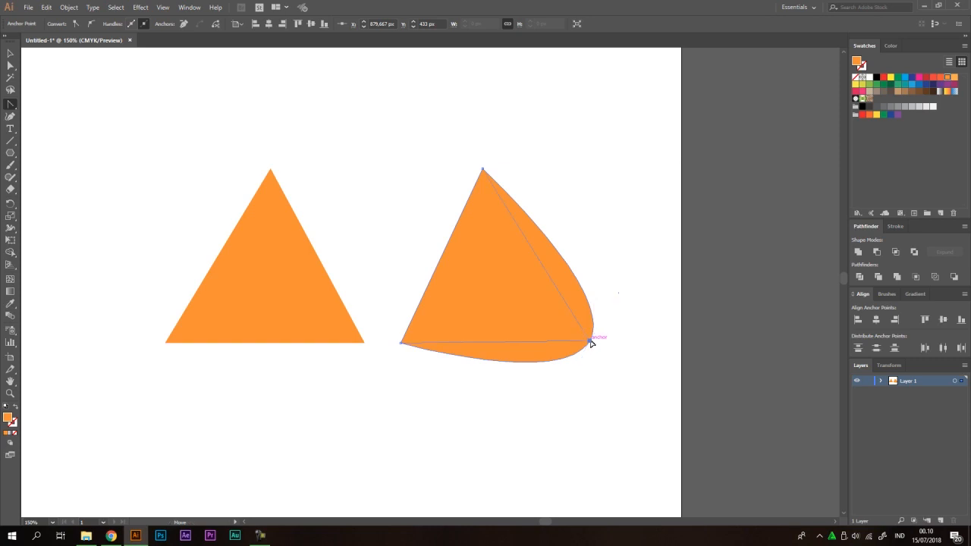
left_click(591, 339)
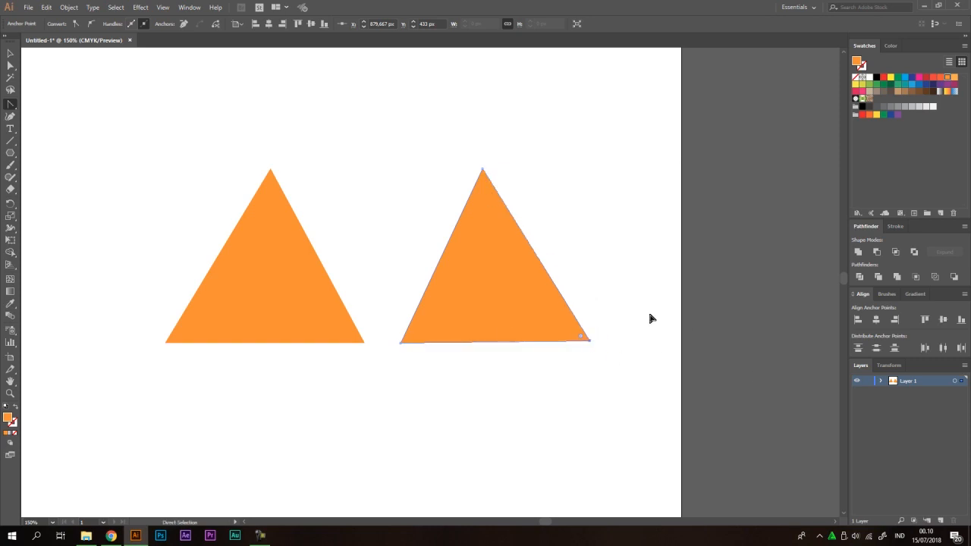
Curve the second triangle's lower-right corner again and remove its upper and lower direction handles one after the other
left_click_drag(590, 340, 617, 293)
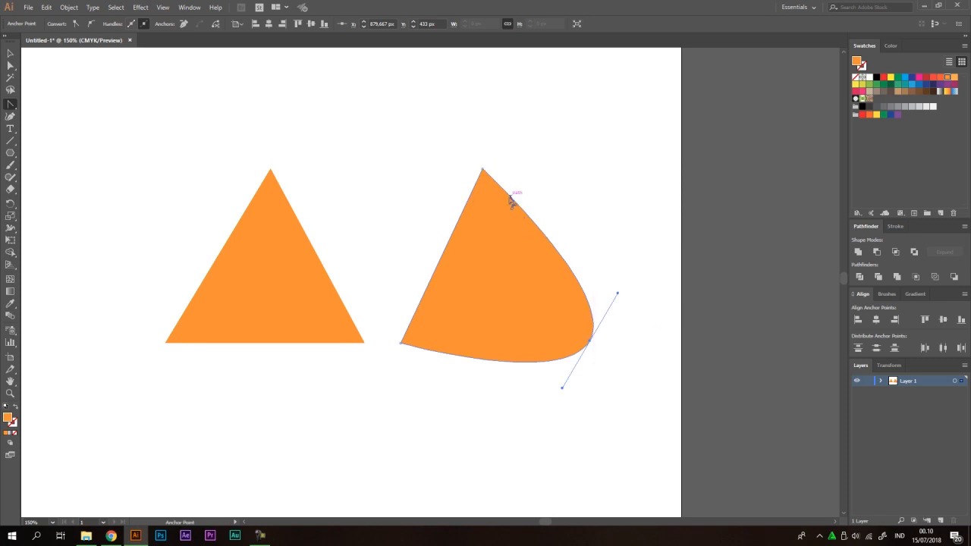
left_click(618, 295)
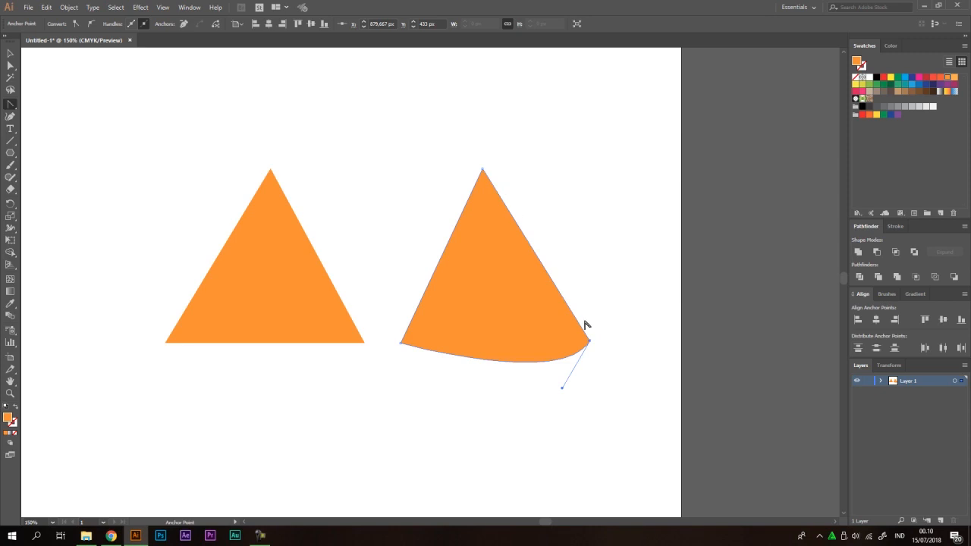
left_click(563, 389)
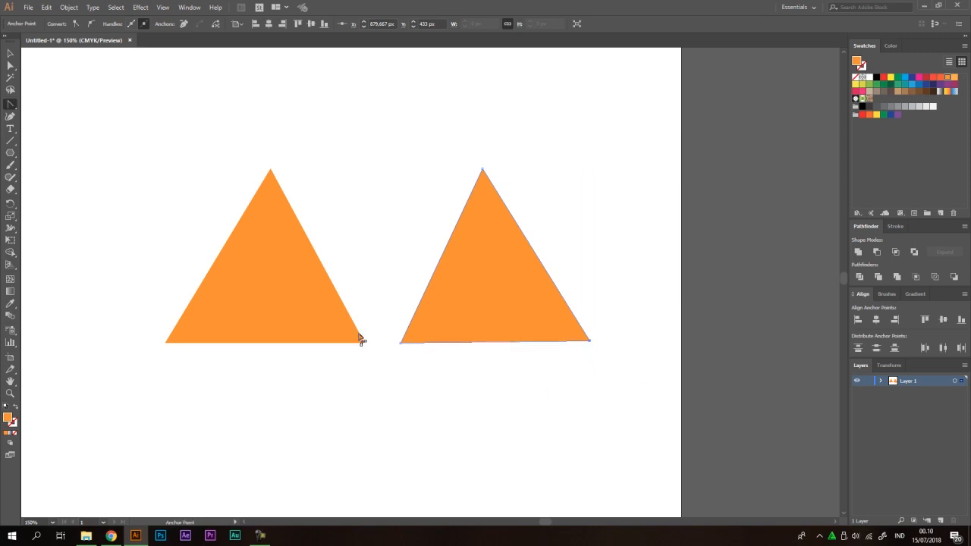
Draw a closed Pen tool shape about 230 px high left of the first triangle, with a straight left side and curves through its lower-right anchor
left_click_drag(10, 105, 68, 150)
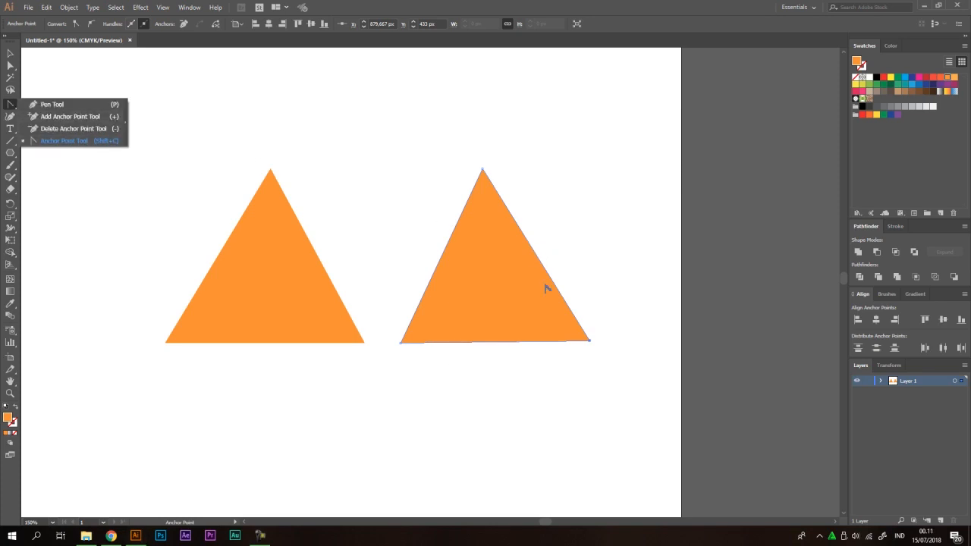
left_click(37, 107)
scroll(584, 166, "down", 1)
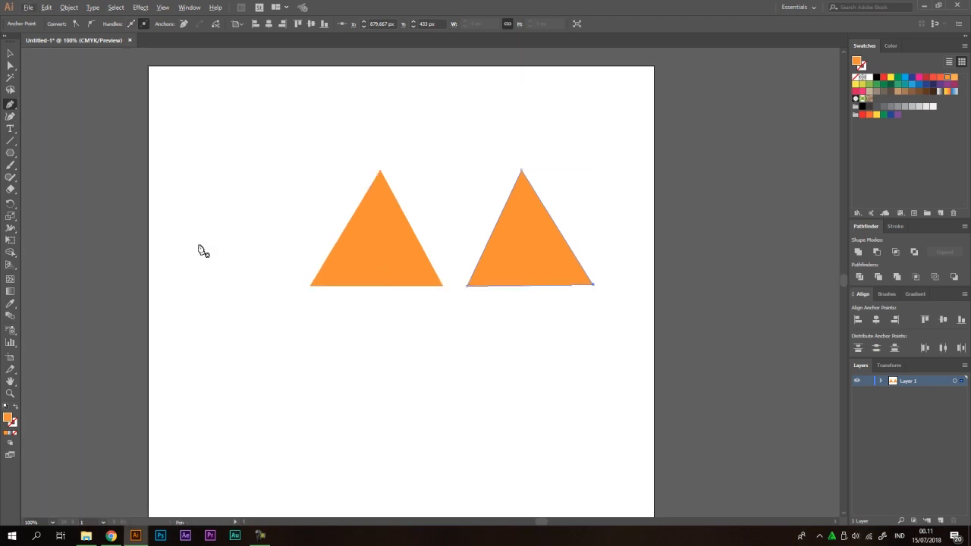
scroll(275, 189, "up", 1)
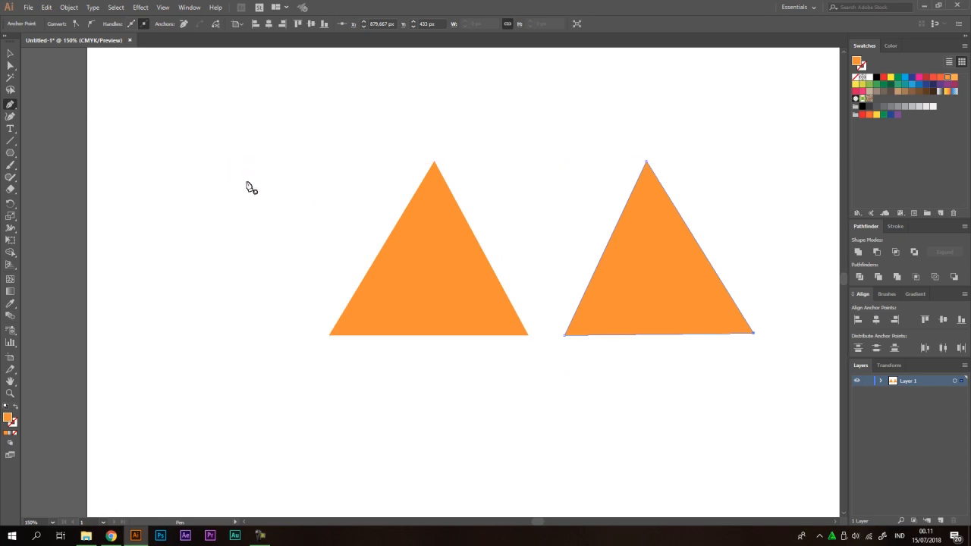
left_click(225, 161)
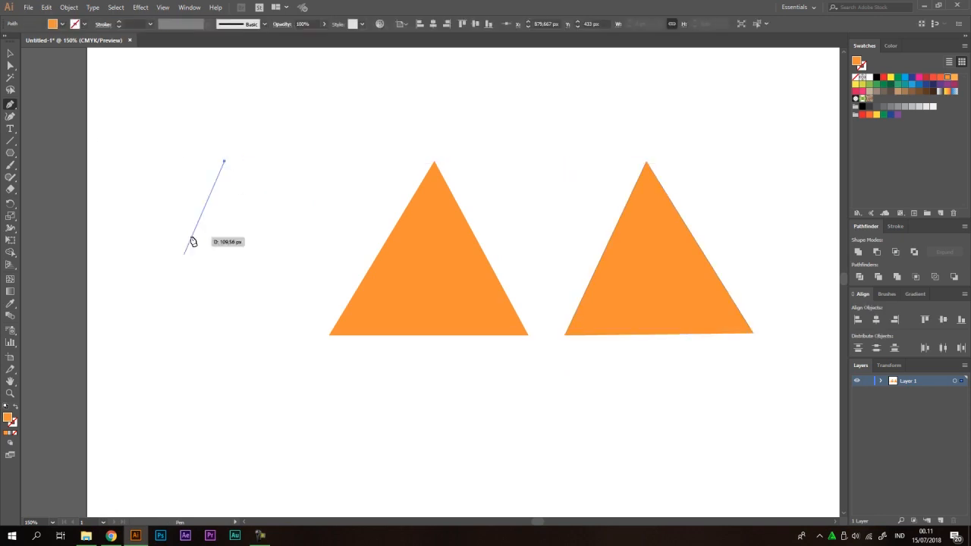
left_click(126, 335)
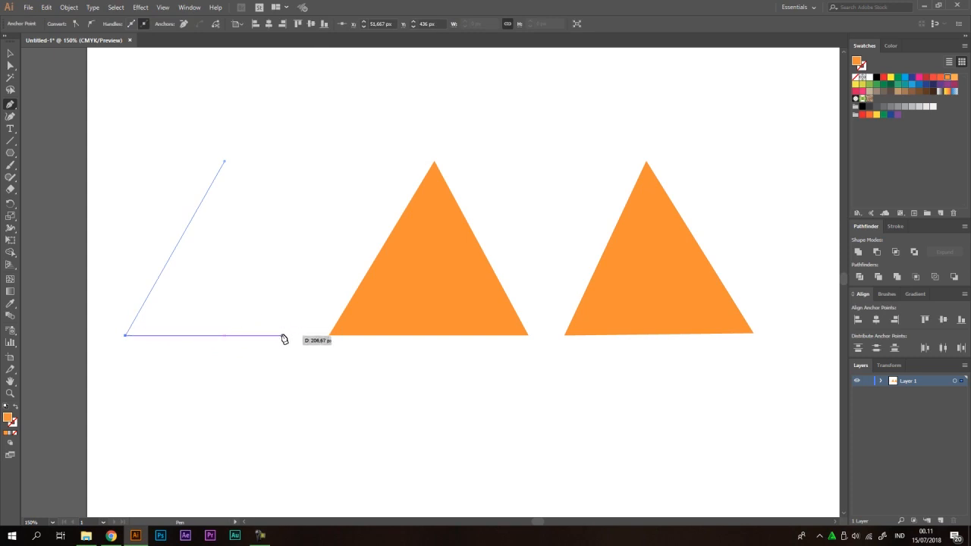
left_click_drag(285, 335, 338, 301)
left_click(226, 162)
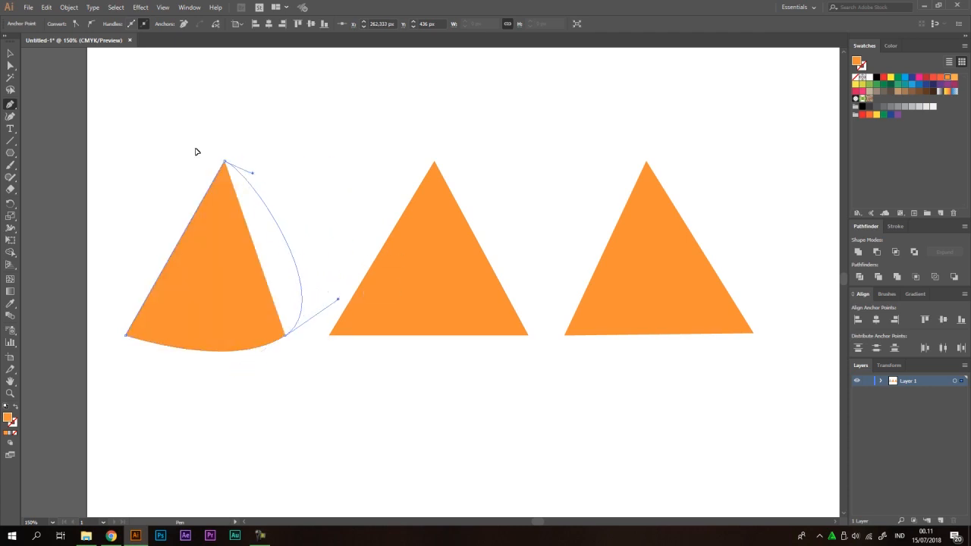
left_click_drag(213, 159, 175, 145)
Start a Pen tool shape about 110 px wide above the triangles, with a straight left side and a curved bottom edge
scroll(371, 270, "down", 1)
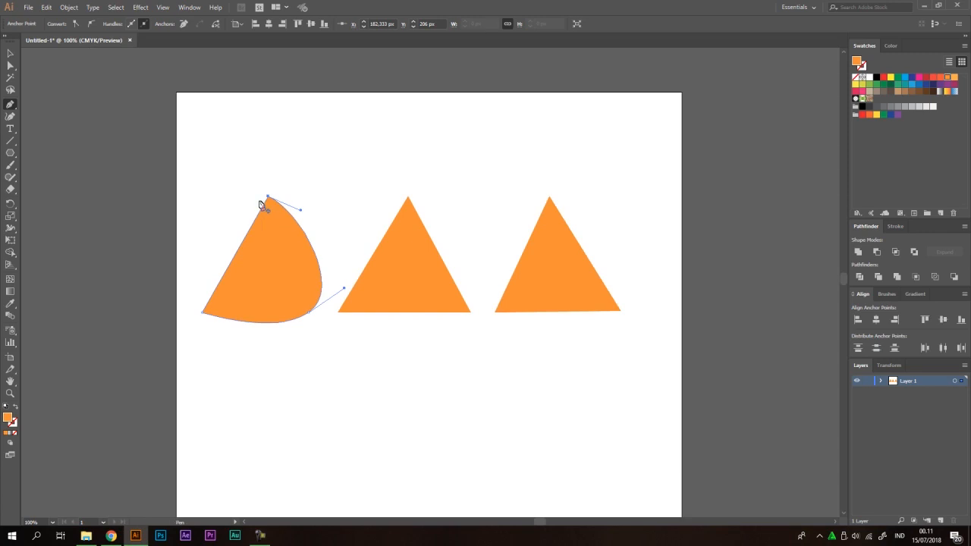
scroll(245, 208, "up", 1)
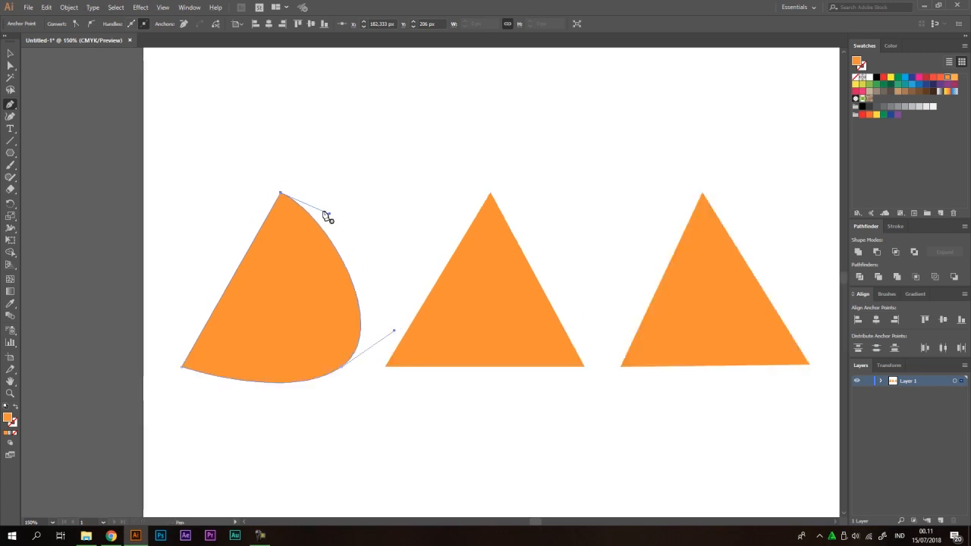
left_click_drag(398, 136, 330, 189)
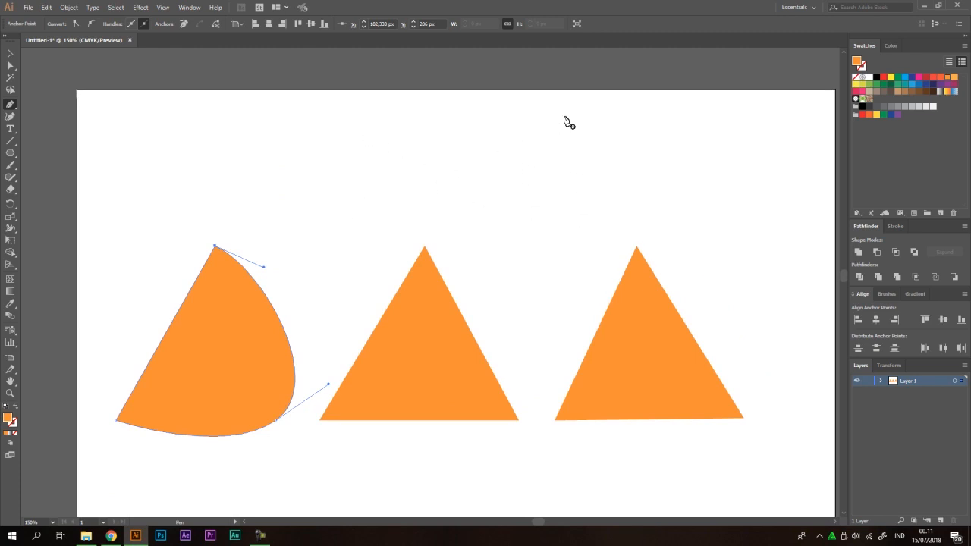
left_click(536, 115)
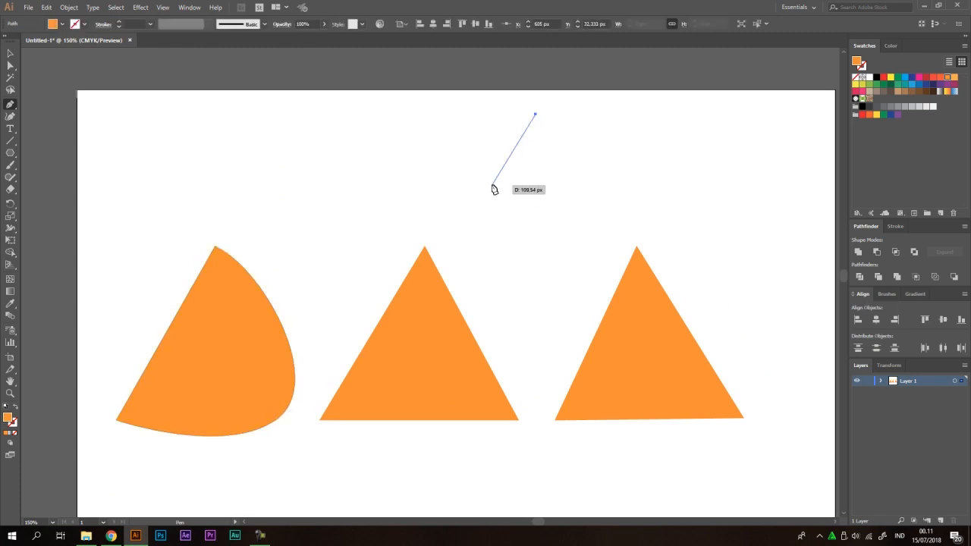
left_click(576, 181)
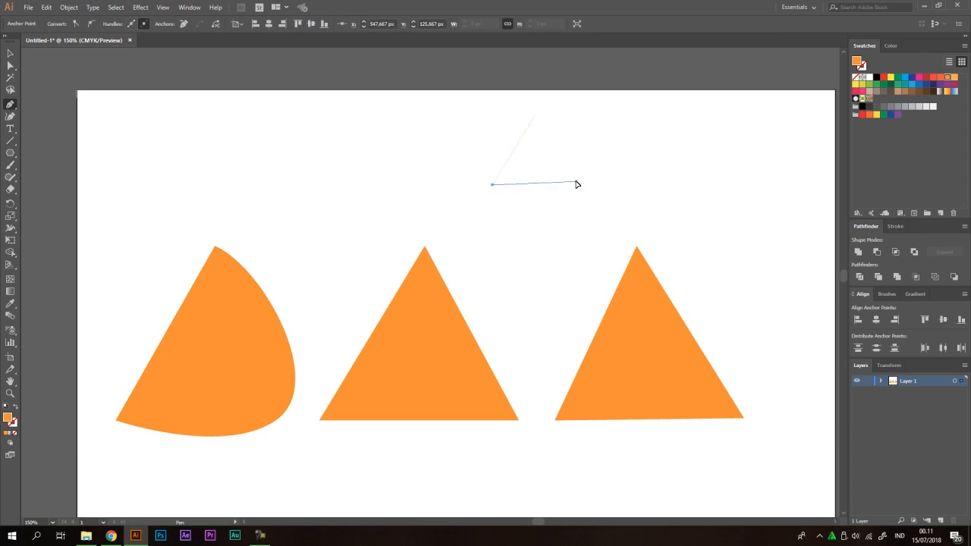
left_click_drag(577, 184, 609, 139)
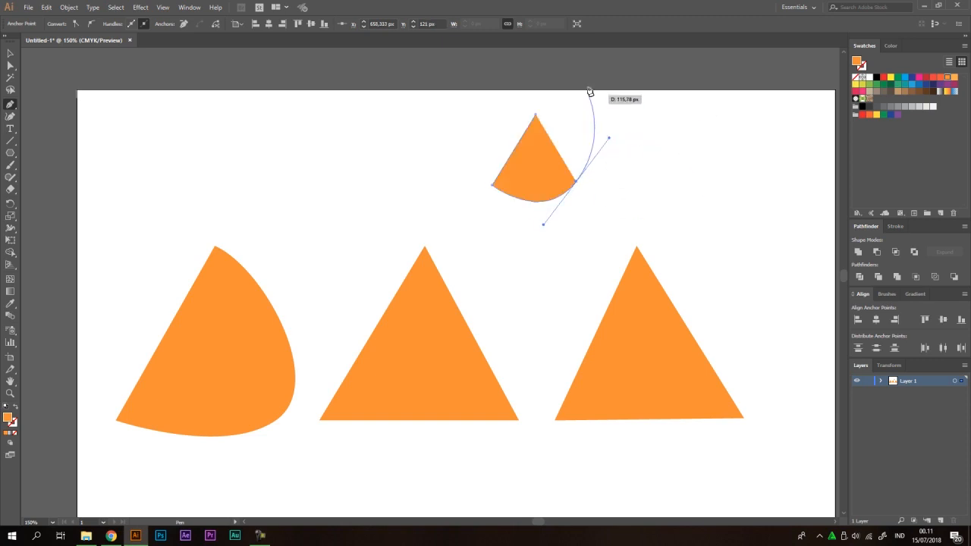
Try closing the small shape at its top anchor with a curved right side, and undo the closing segment
scroll(619, 87, "up", 1)
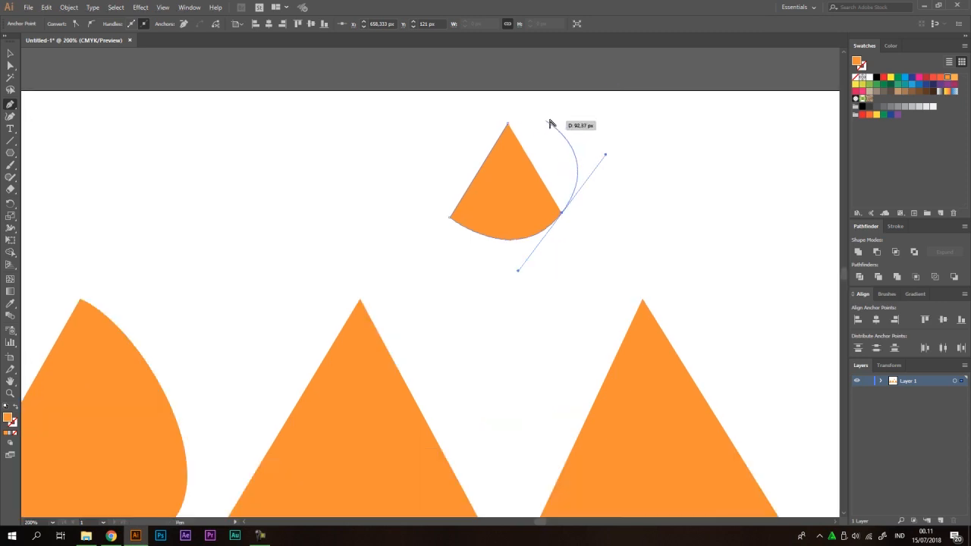
scroll(544, 125, "up", 1)
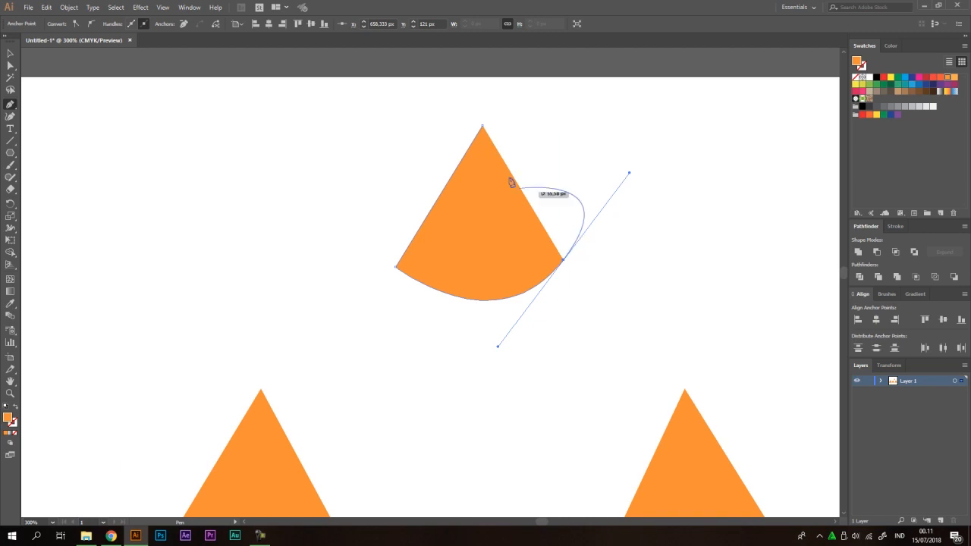
left_click(482, 126)
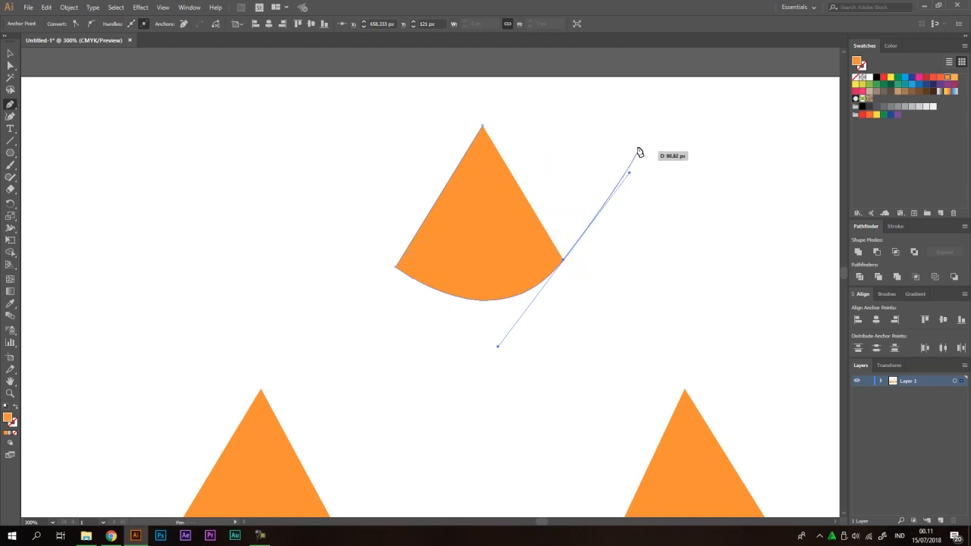
left_click(482, 126)
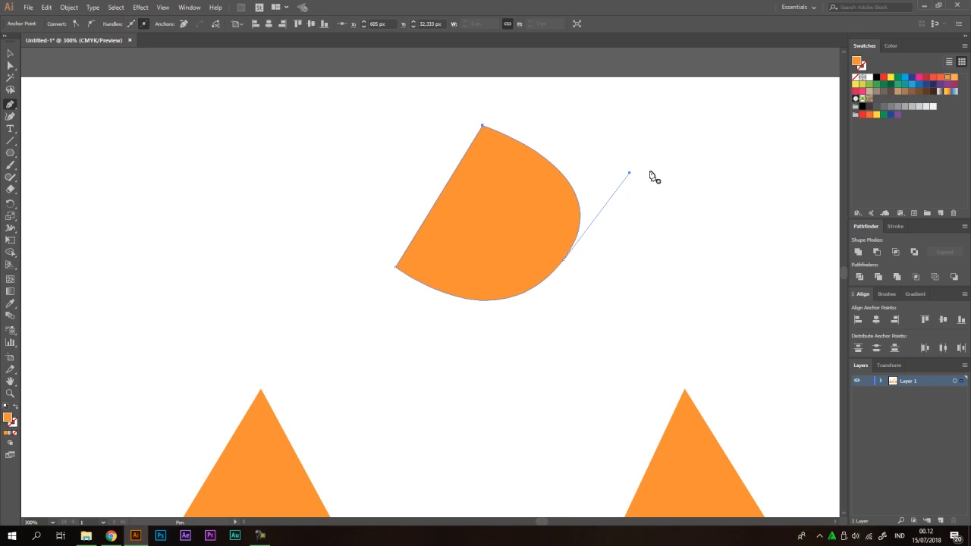
key("ctrl+z")
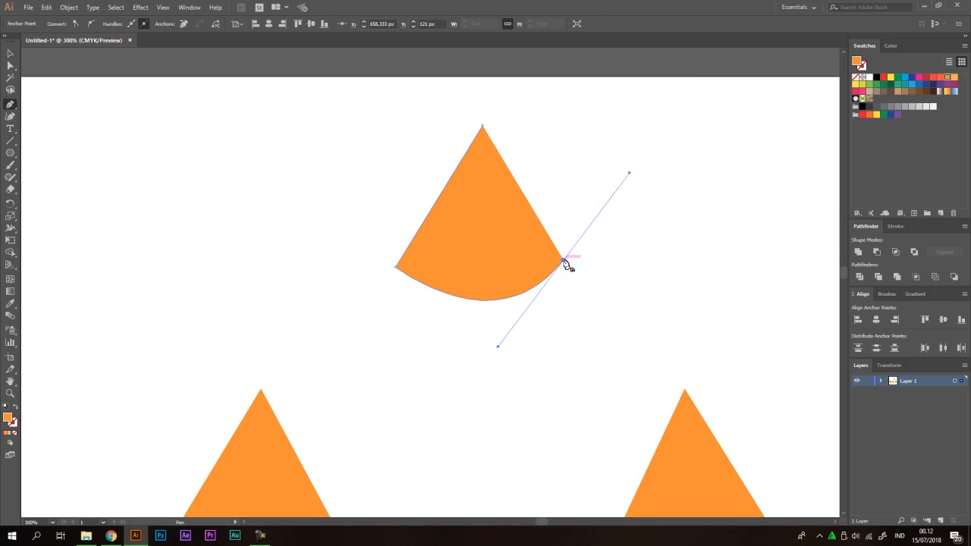
Remove the outgoing direction handle from the small shape's lower-right anchor and close the path with a straight right side
left_click_drag(566, 263, 597, 206)
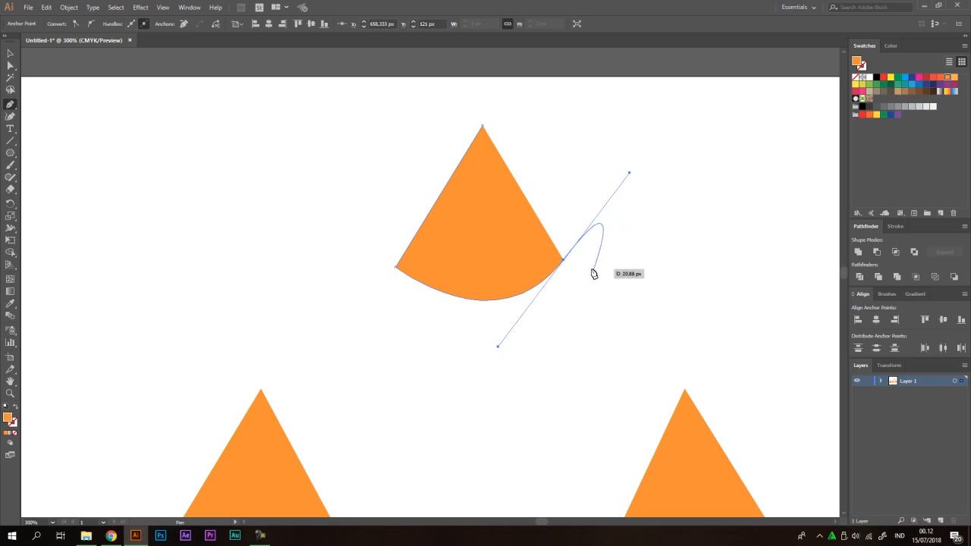
left_click(563, 261)
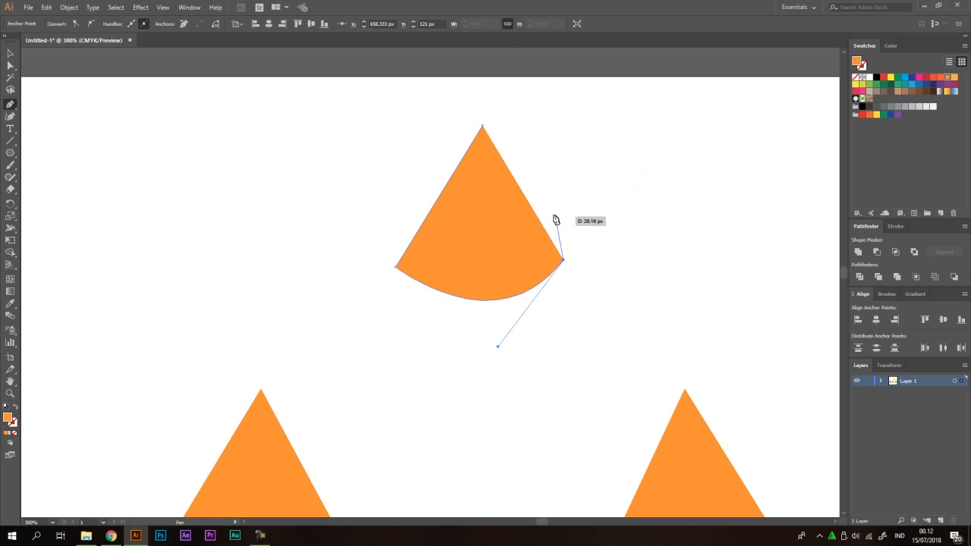
left_click(484, 129)
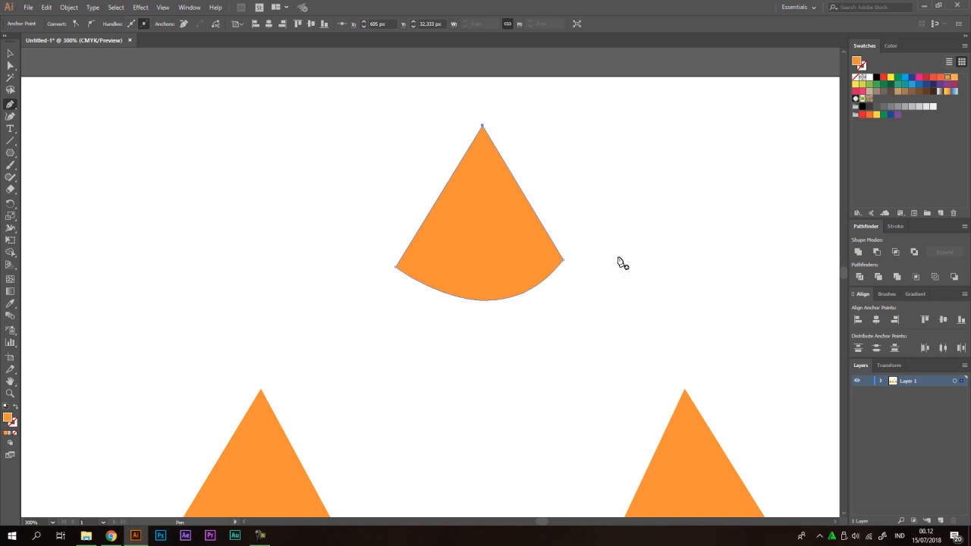
Add three anchor points along the small shape's straight right side with the Add Anchor Point tool
scroll(397, 203, "down", 2)
left_click_drag(409, 292, 415, 258)
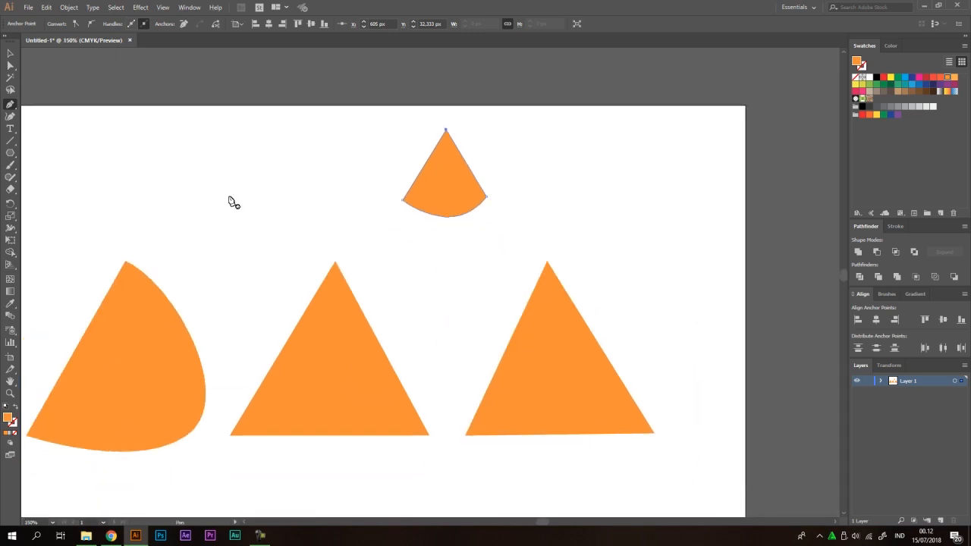
left_click(10, 104)
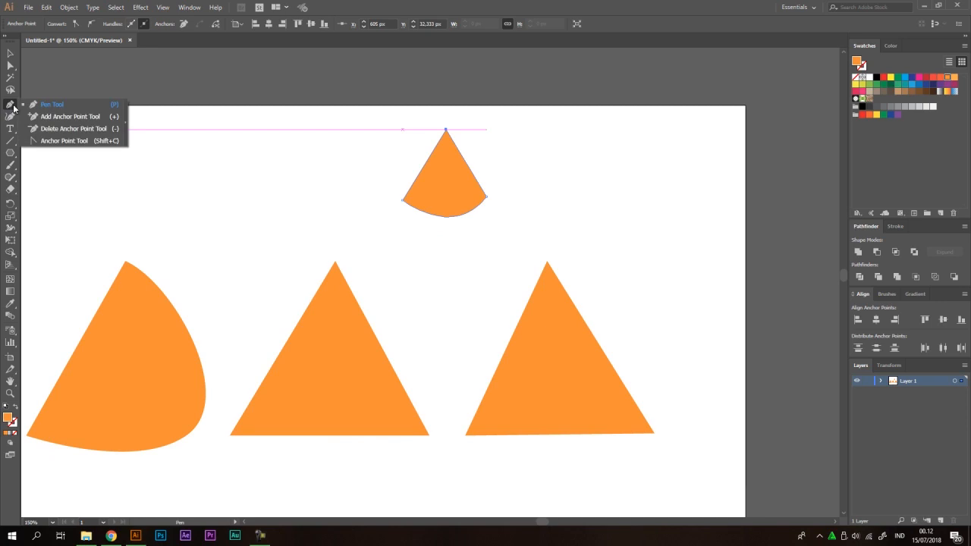
left_click(86, 120)
scroll(478, 146, "up", 1)
scroll(471, 96, "up", 2)
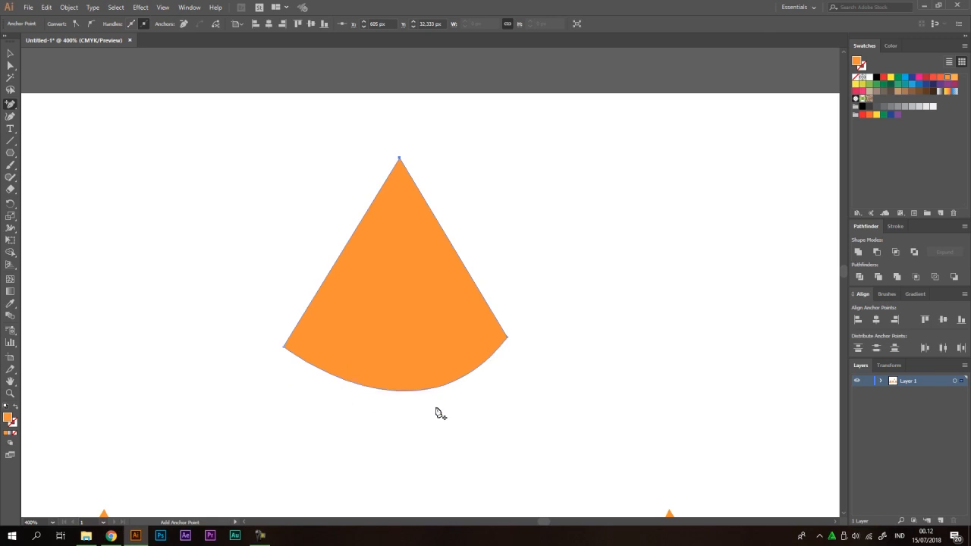
left_click(443, 231)
left_click(466, 270)
left_click(456, 251)
key("ctrl+z")
Move the middle new anchor inward and the two outer ones outward with the Direct Selection tool to form a notch
left_click_drag(11, 66, 48, 71)
left_click_drag(455, 254, 396, 281)
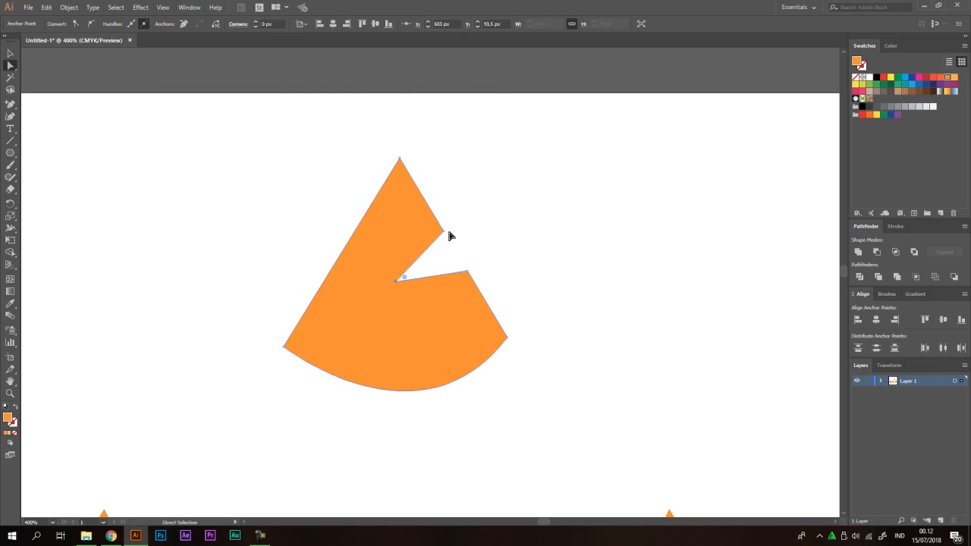
left_click_drag(443, 231, 499, 193)
left_click_drag(468, 271, 510, 235)
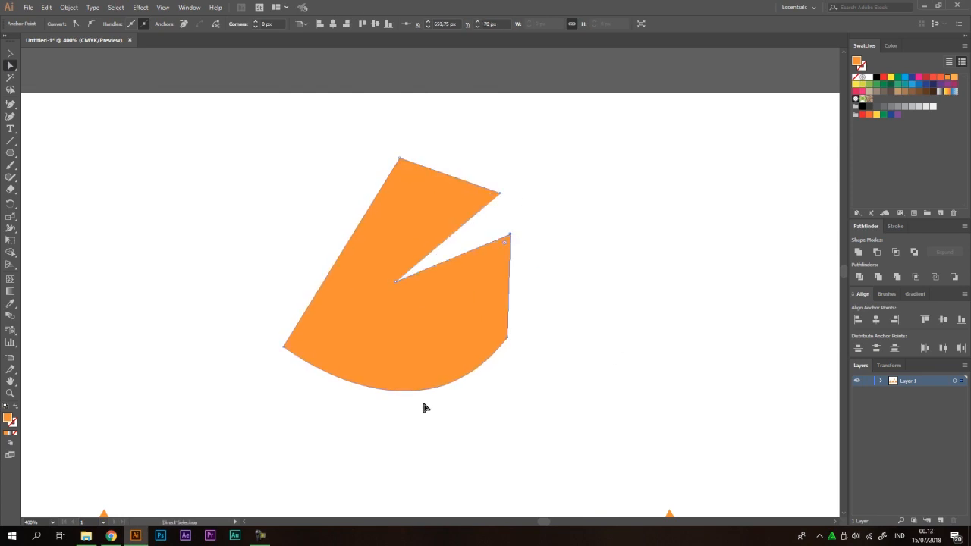
Delete the notch's upper outer anchor, the shape's top anchor and the notch's inner anchor with the Delete Anchor Point tool
left_click(10, 105)
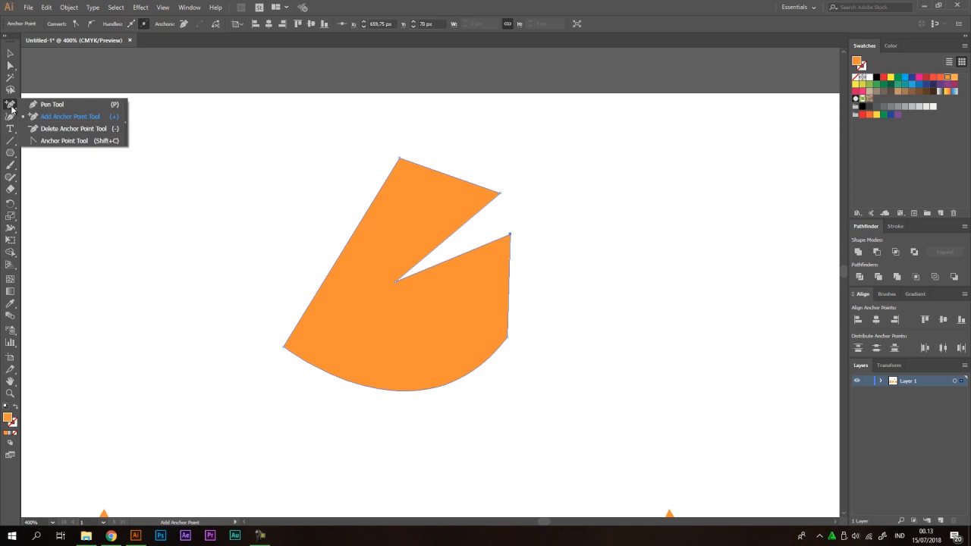
left_click(78, 120)
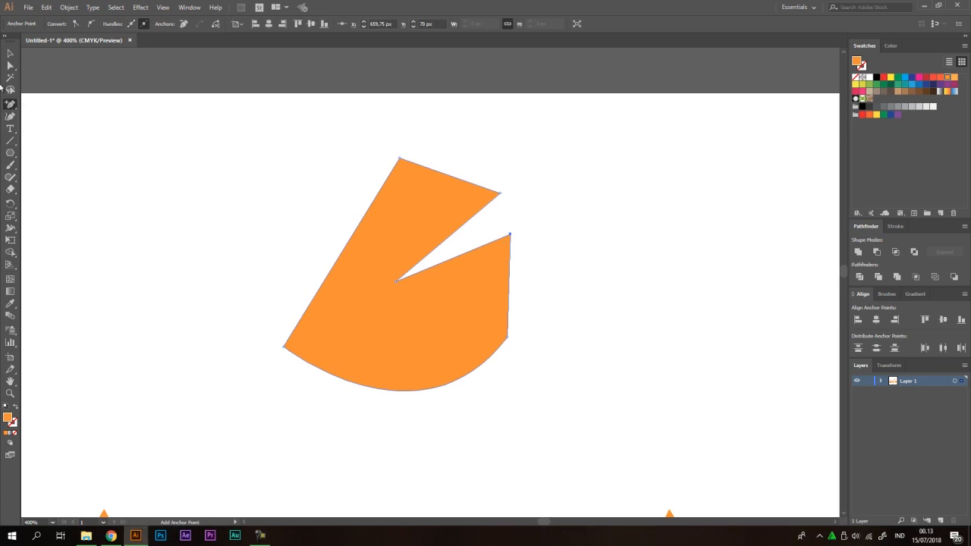
left_click(10, 105)
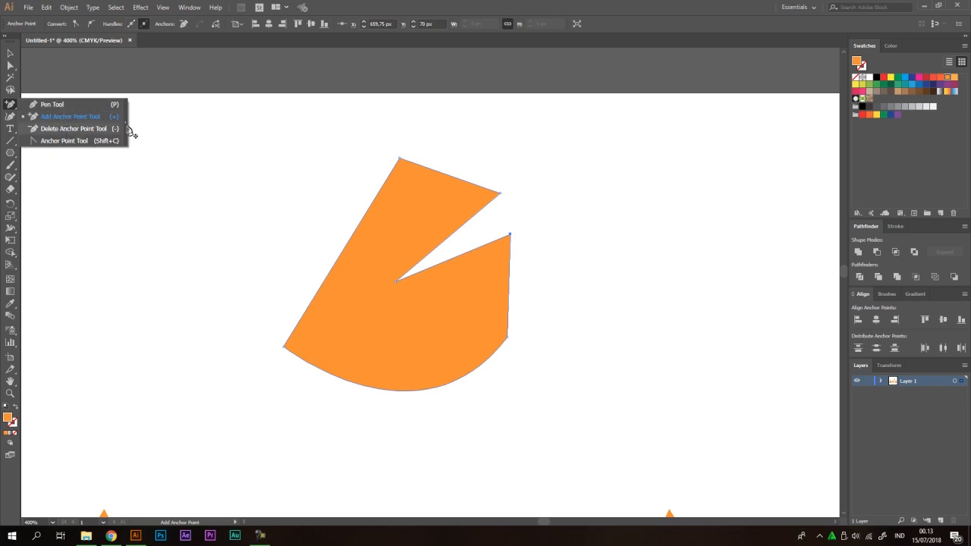
left_click(65, 129)
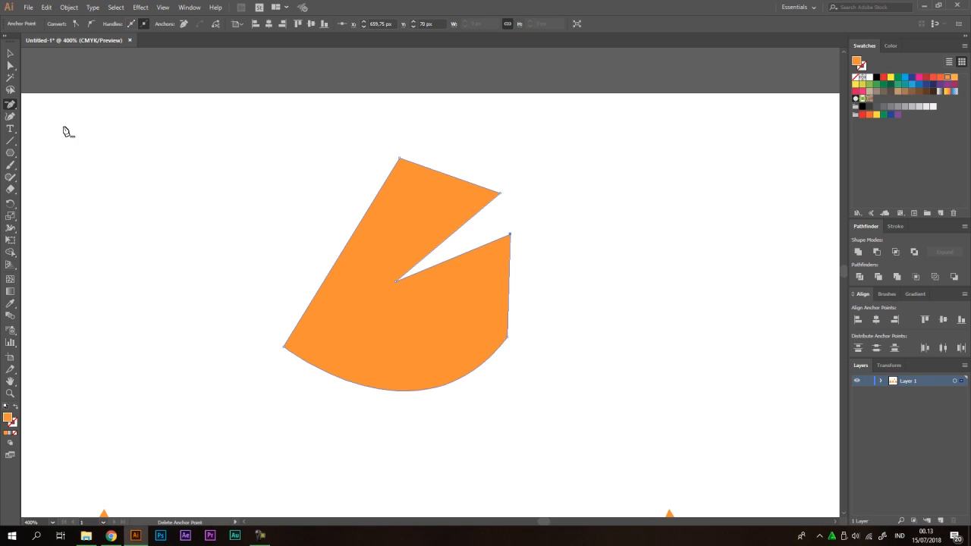
left_click(499, 195)
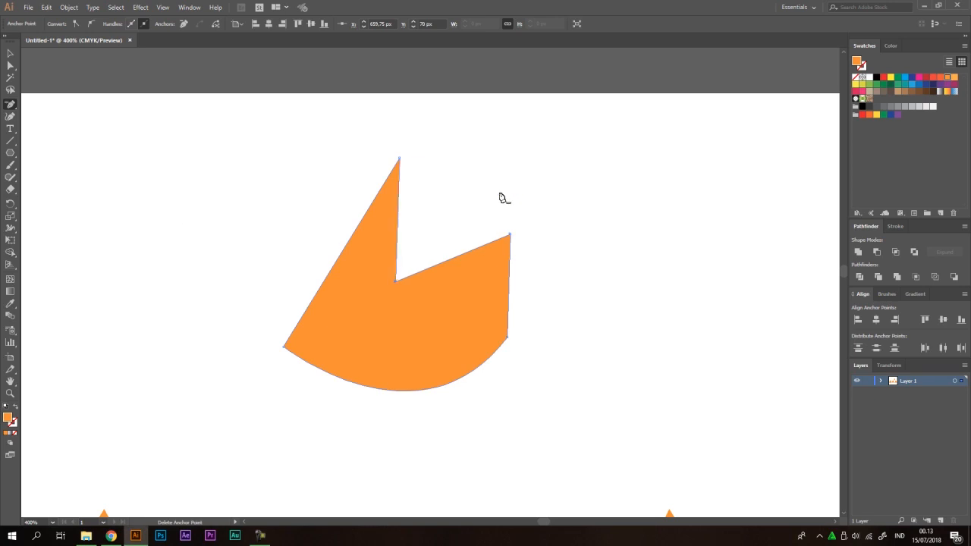
left_click(400, 158)
left_click(396, 283)
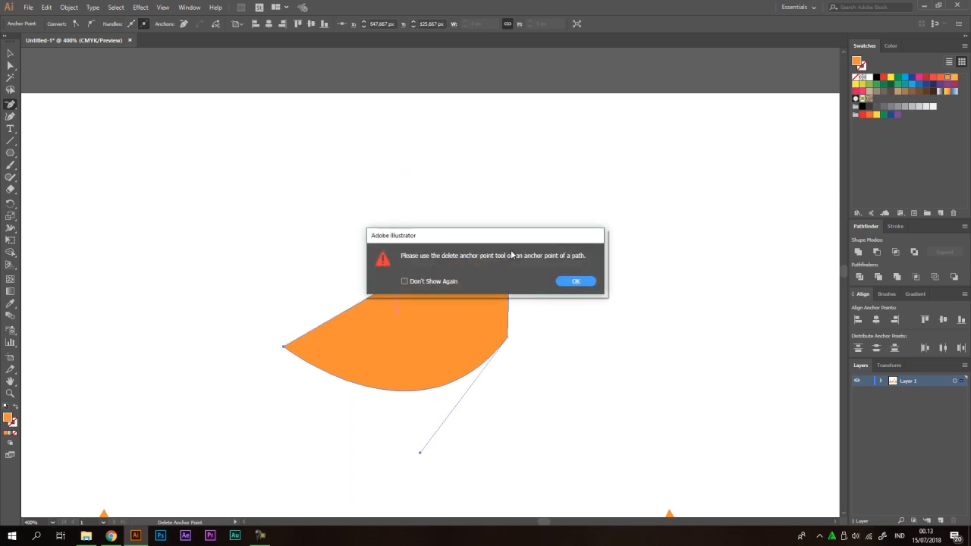
left_click_drag(502, 242, 418, 180)
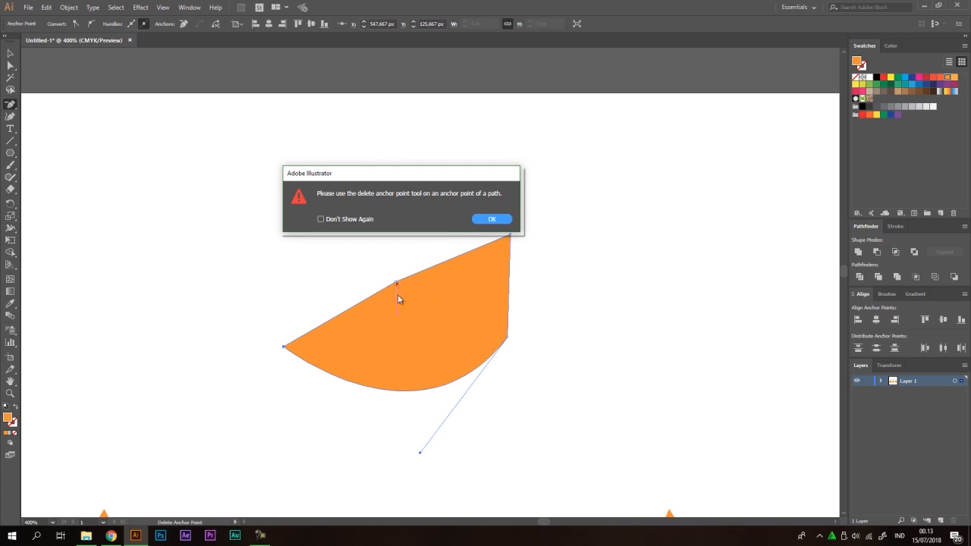
left_click(492, 220)
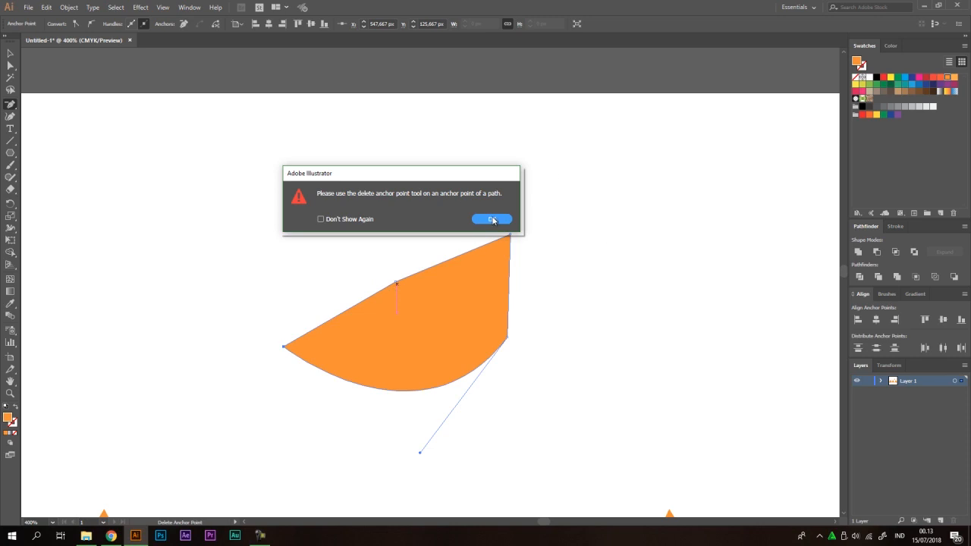
left_click(397, 284)
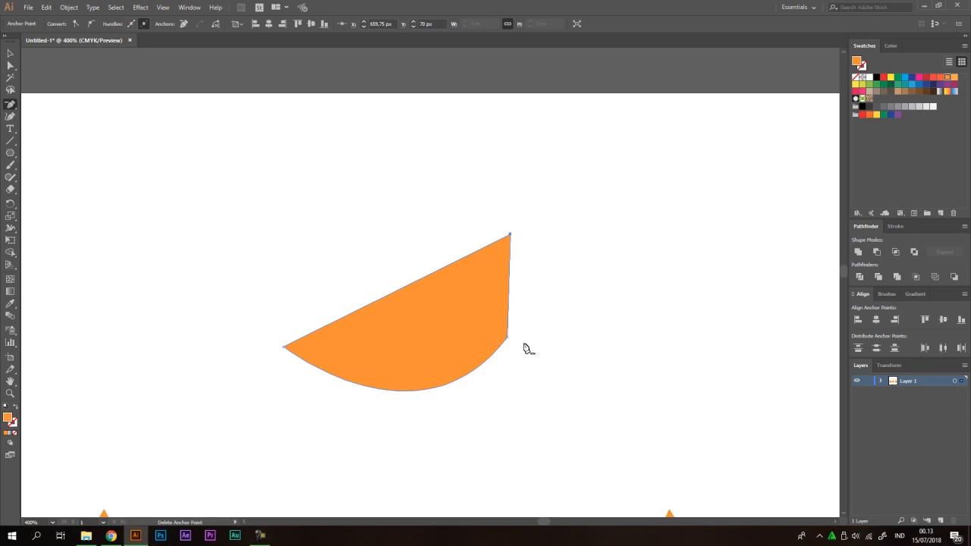
Curve the small shape's upper-right and left corners with the Anchor Point tool to form a rounded, oval-like shape
left_click(10, 107)
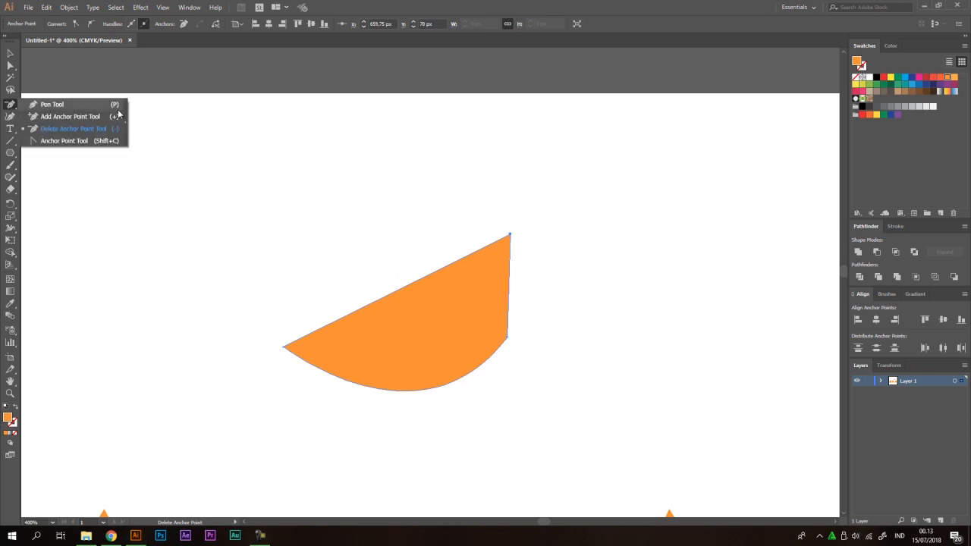
left_click(72, 142)
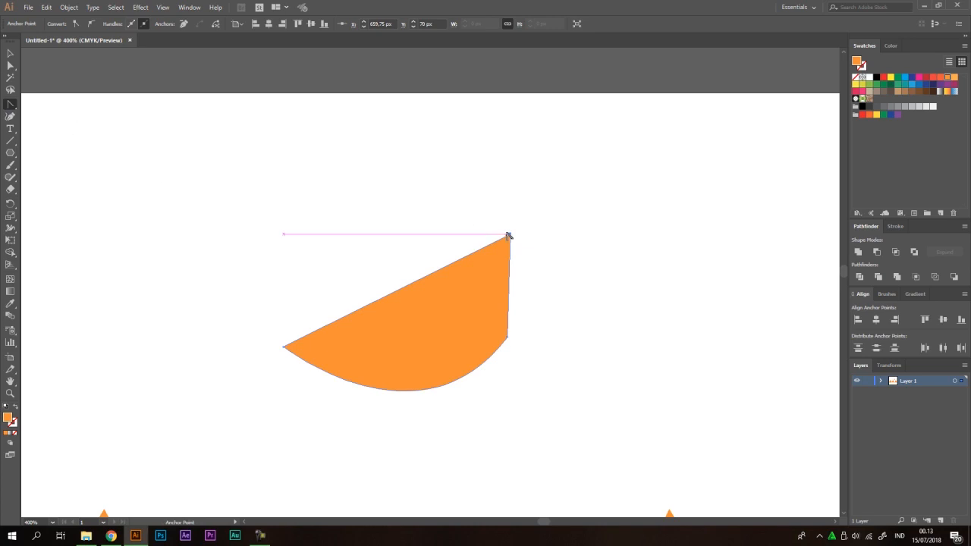
left_click_drag(509, 234, 457, 186)
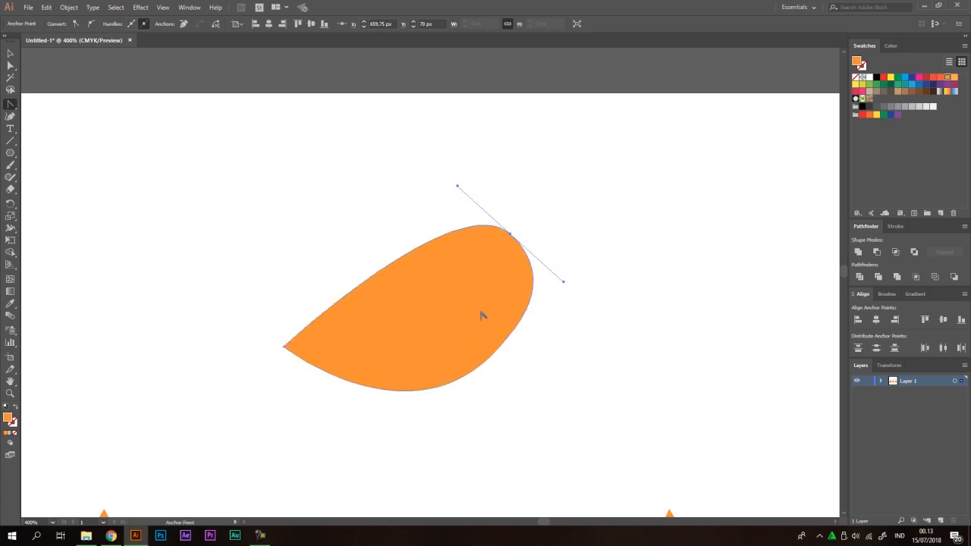
left_click_drag(286, 351, 301, 425)
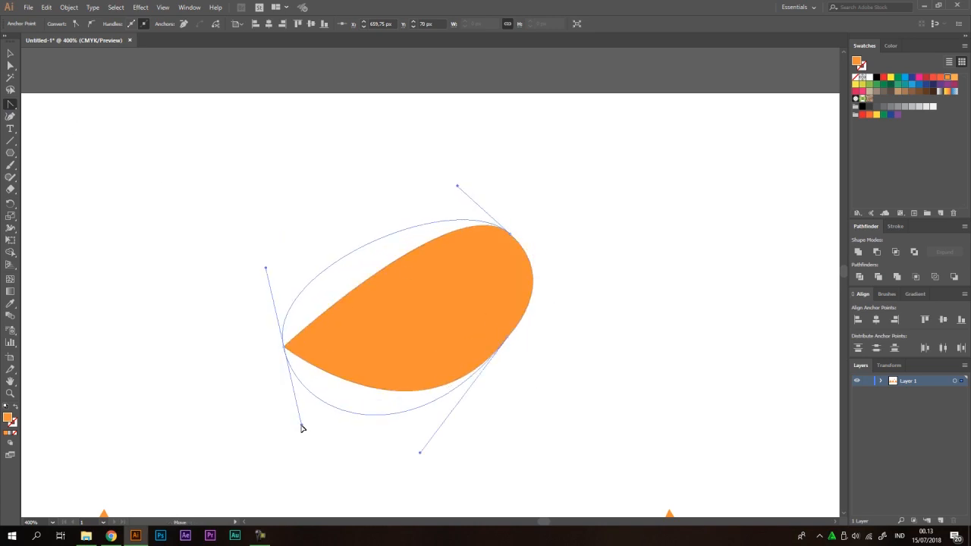
scroll(461, 233, "down", 2, "alt")
left_click(7, 108)
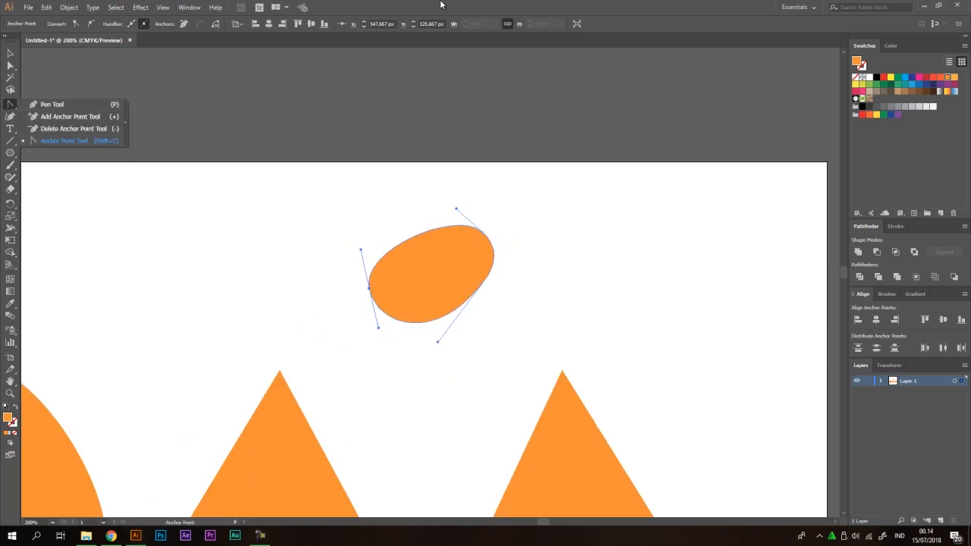
scroll(402, 201, "down", 1, "alt")
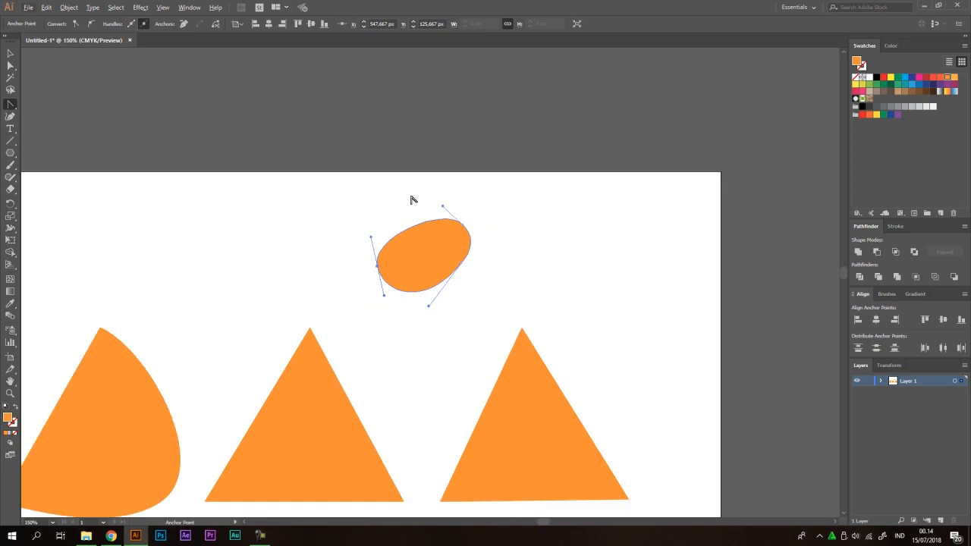